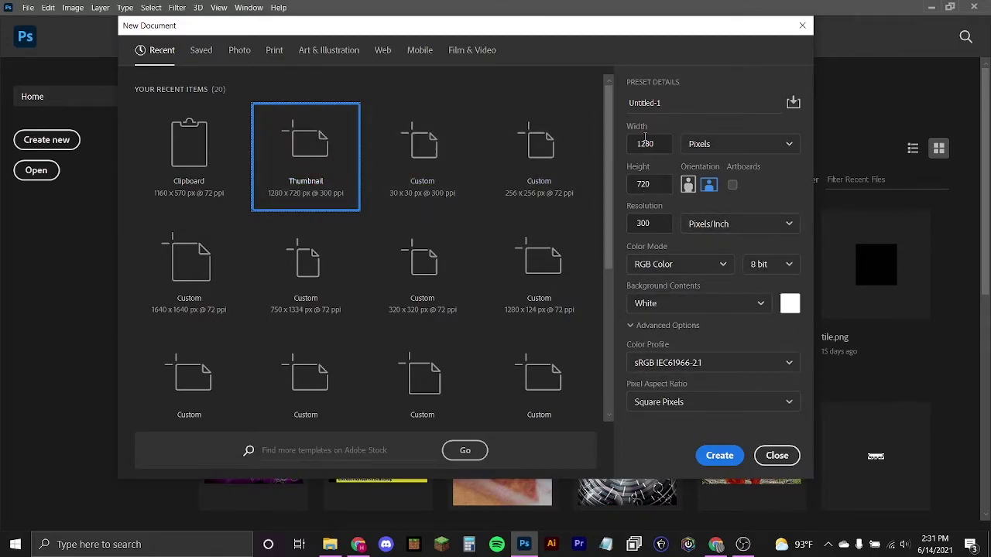
Create a new 1280 x 720 pixel document at 300 pixels per inch with a white background
left_click(719, 455)
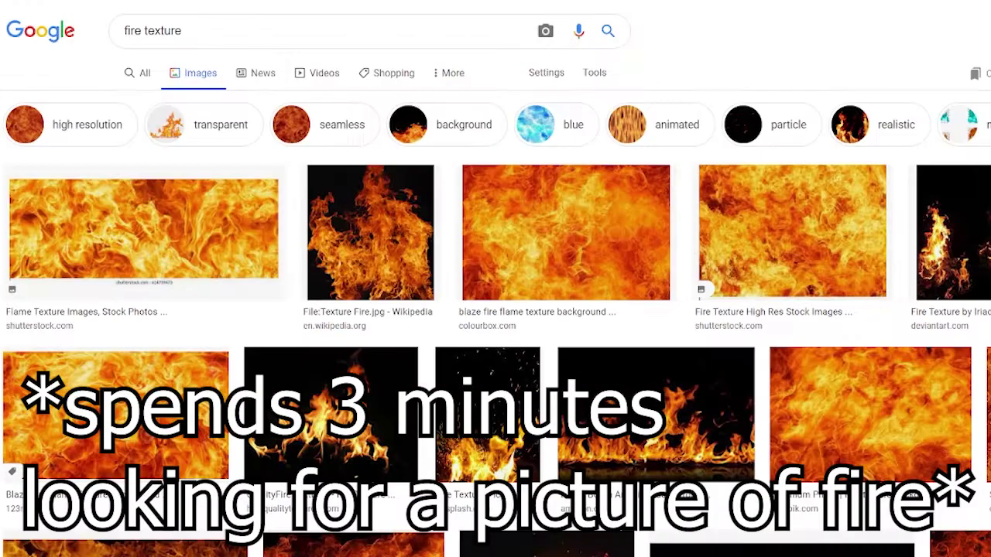
Change the Google Images search from "fire texture" to "explosion texture"
left_click(144, 30)
key("BackSpace")
key("BackSpace")
key("BackSpace")
key("BackSpace")
key("BackSpace")
type("explosion")
key("Return")
Replace "explosion" in the image search with "fiery" to look for fiery textures
left_click(168, 31)
key("BackSpace")
key("BackSpace")
key("BackSpace")
key("BackSpace")
key("BackSpace")
key("BackSpace")
key("BackSpace")
key("BackSpace")
key("BackSpace")
type("fiery")
key("Return")
Refine the image search to "fier explosion texture"
left_click(147, 31)
key("BackSpace")
type("explosion")
key("Return")
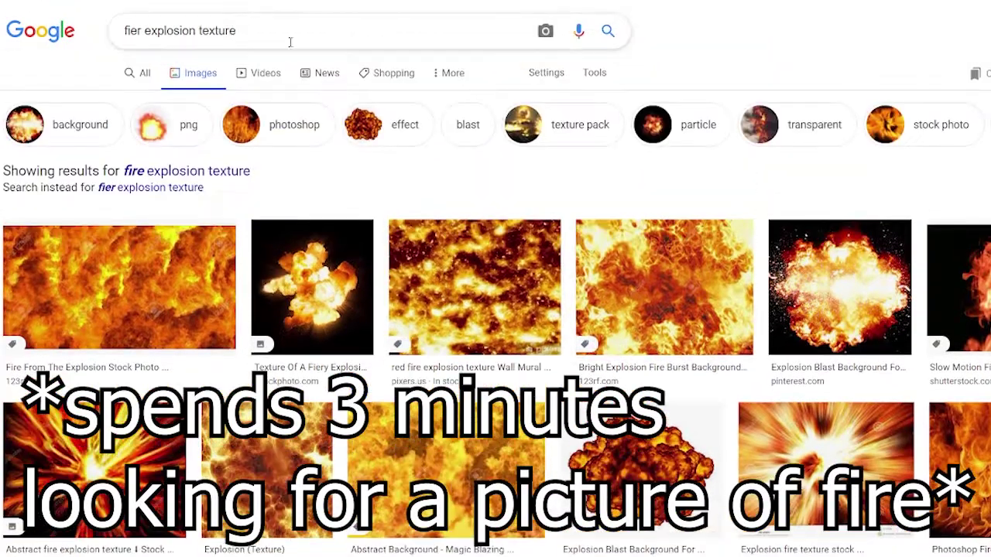
Shorten the image search to "fier explosion"
left_click(289, 40)
key("BackSpace")
key("BackSpace")
key("BackSpace")
key("BackSpace")
key("BackSpace")
key("BackSpace")
key("BackSpace")
key("Return")
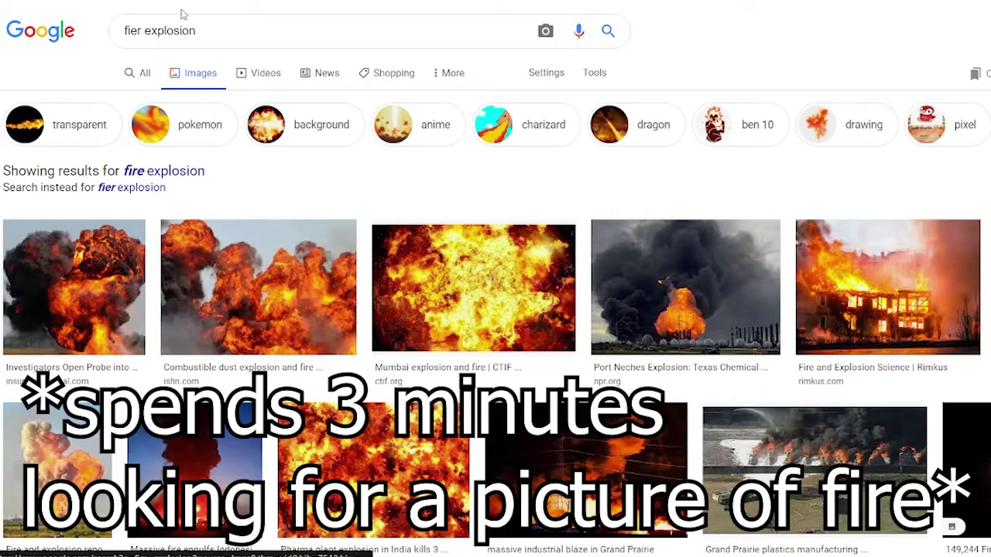
Search Google Images for "fire texture" again
triple_click(203, 20)
type("fire texture")
key("Return")
Search images for "explosiontexture", open a suitable result and bring up the options for its preview image
double_click(139, 30)
key("BackSpace")
type("explosion")
key("Return")
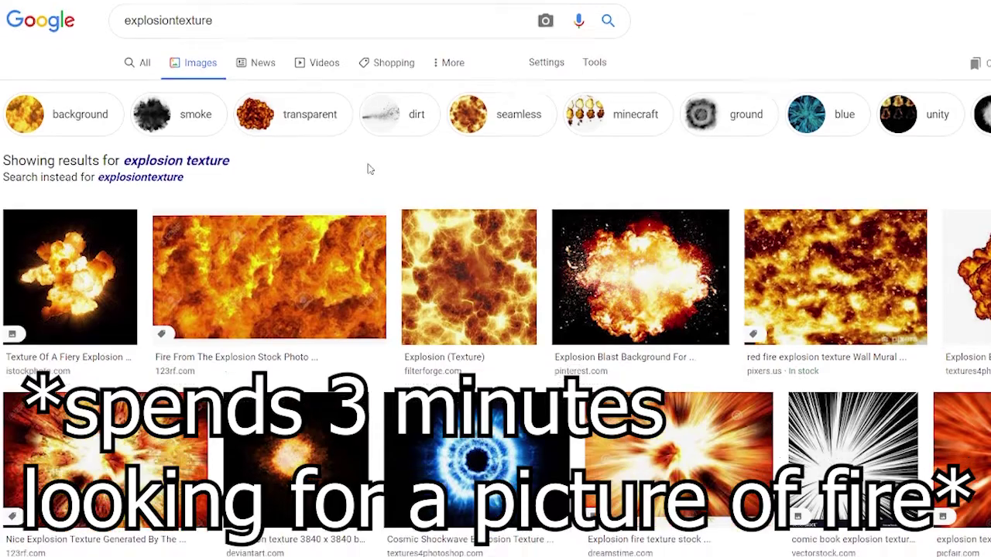
scroll(369, 168, "down", 5)
left_click(735, 352)
right_click(936, 180)
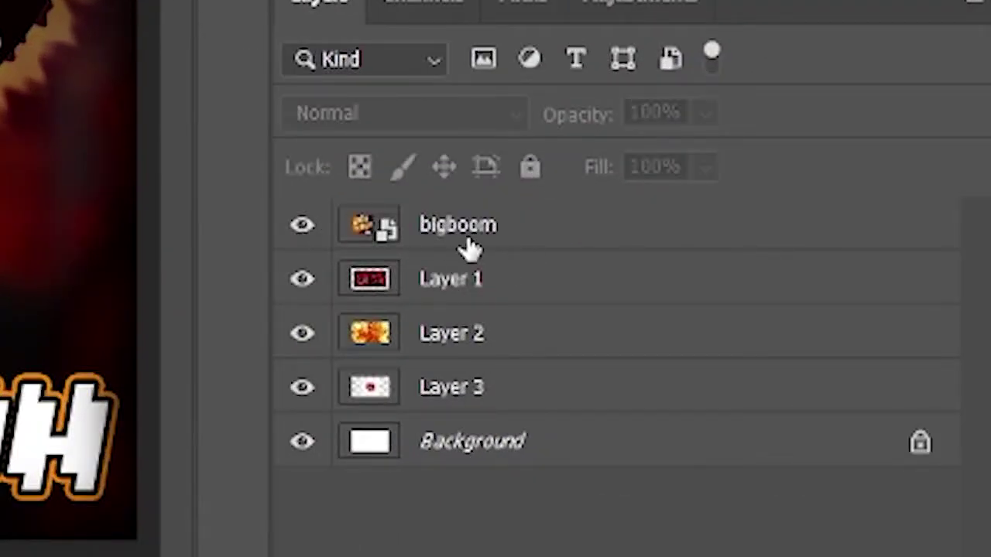
In Photoshop, hide the bigboom, Layer 2 and Layer 3 layers, leaving Layer 1 and the Background visible
left_click(492, 236)
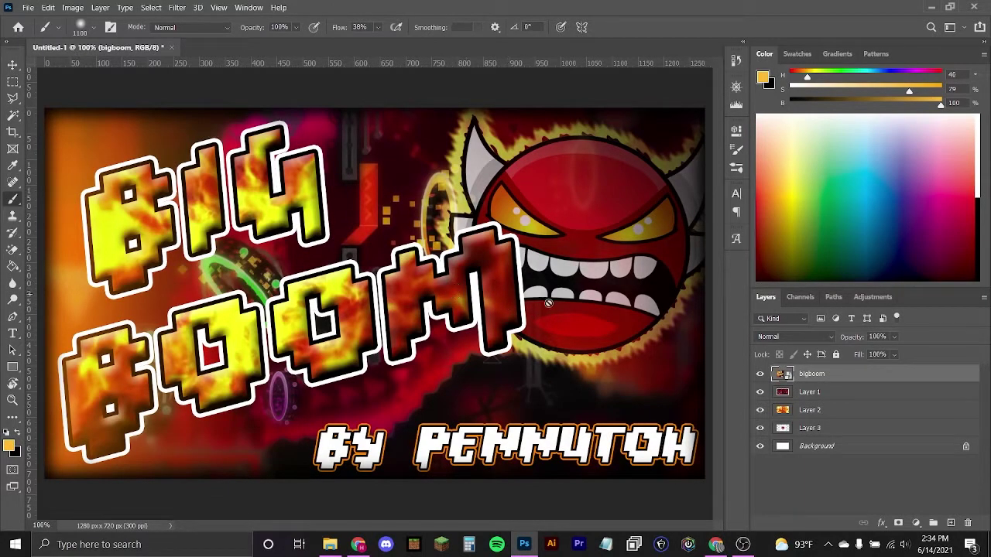
left_click(759, 375)
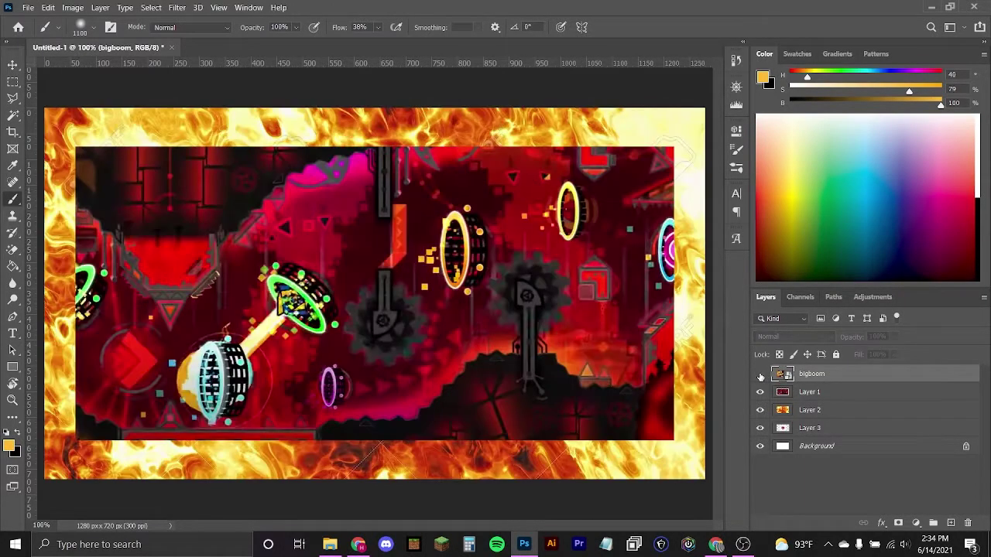
left_click(759, 409)
left_click(759, 428)
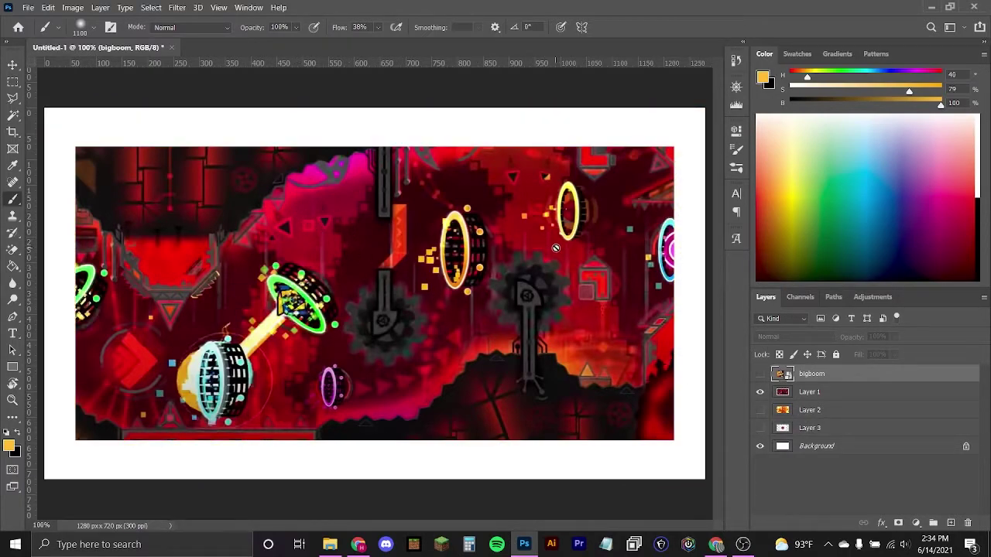
Remove the player icon in the green portal and the yellow trail behind it from Layer 1 with the Spot Healing Brush
key("ctrl+plus")
scroll(556, 249, "down", 1)
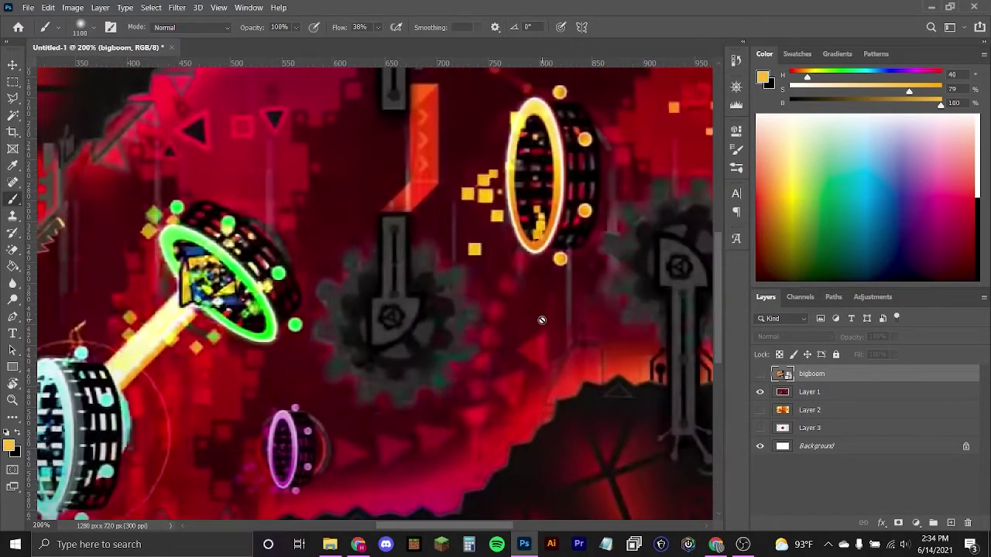
key("ctrl+minus")
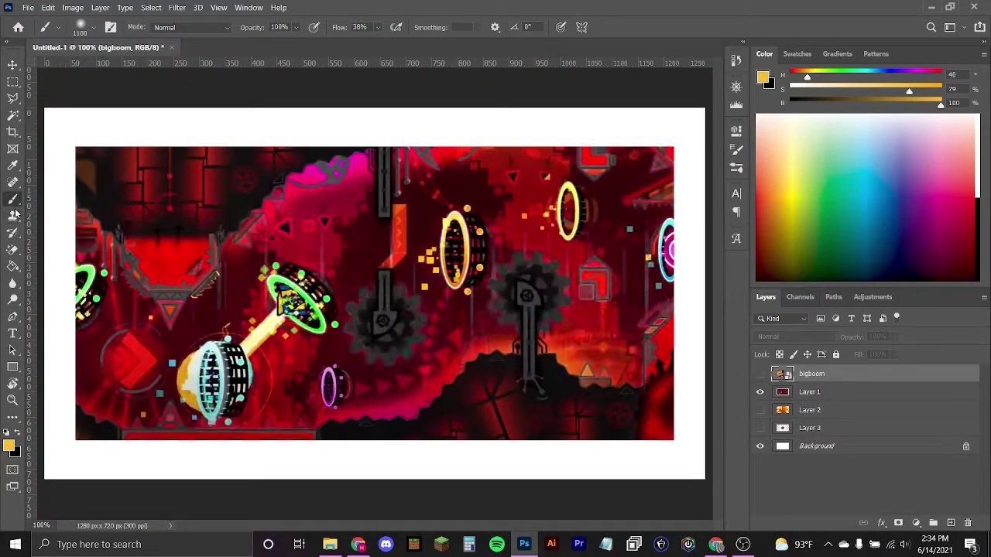
left_click(12, 183)
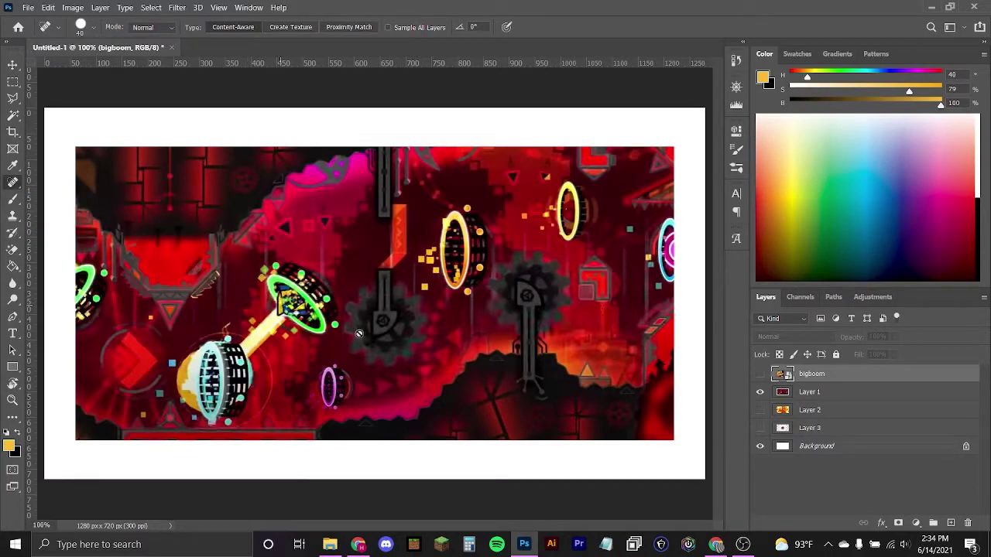
left_click(812, 393)
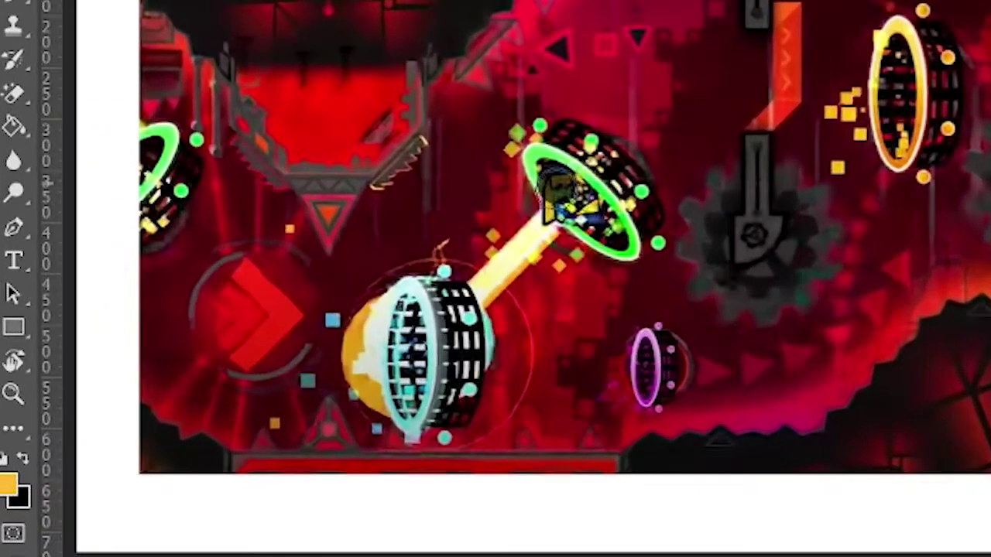
mouse_move(287, 304)
left_mouse_down()
mouse_move(292, 312)
mouse_move(298, 304)
left_mouse_up()
mouse_move(569, 205)
left_mouse_down()
mouse_move(486, 296)
mouse_move(565, 213)
left_mouse_up()
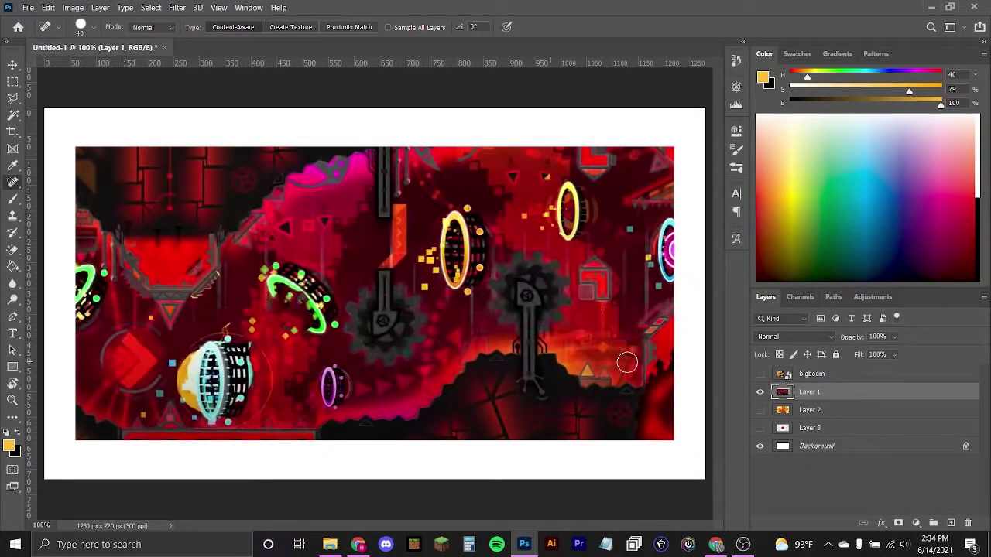
Hide Layer 1 and show Layer 2, briefly displaying the bigboom reference layer for comparison and hiding it again
left_click(760, 375)
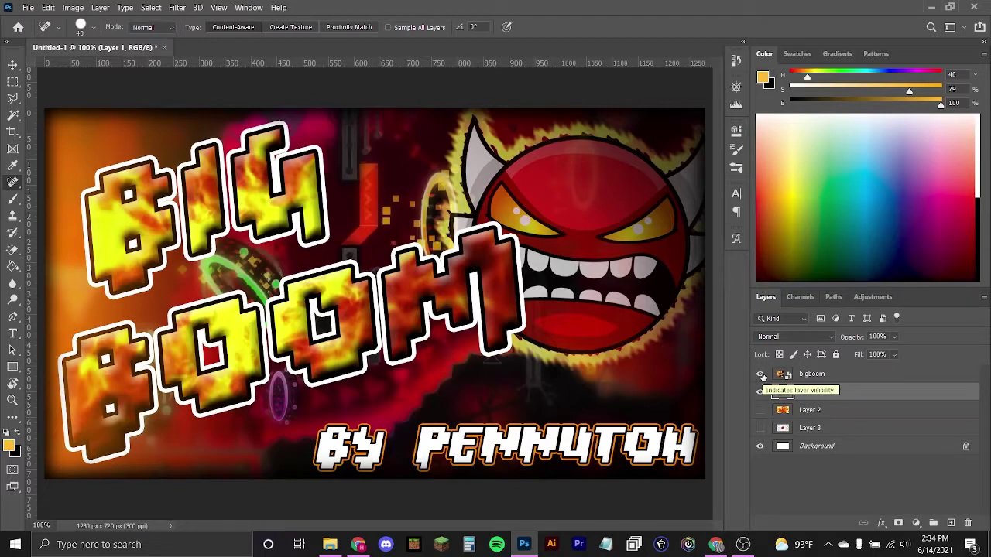
left_click(760, 375)
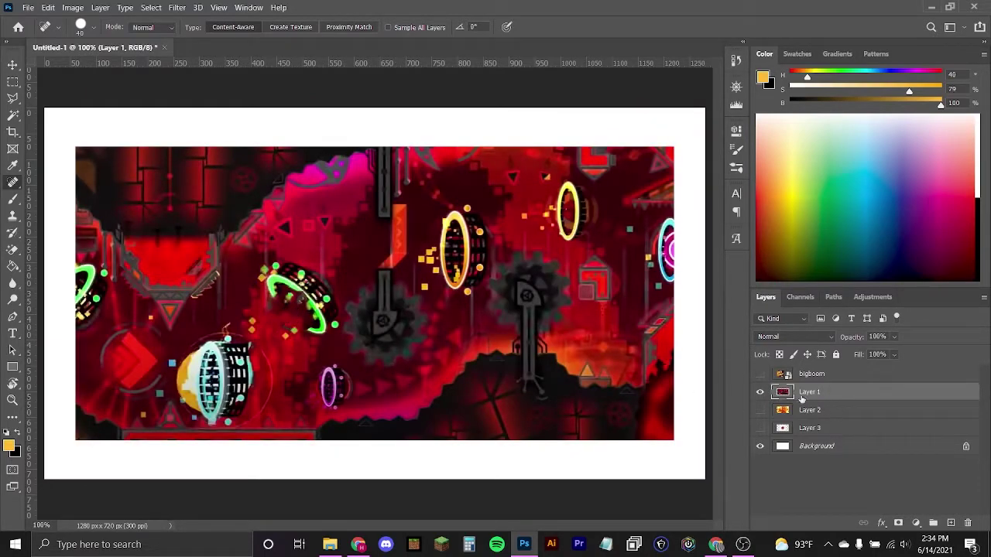
left_click(760, 393)
left_click(759, 410)
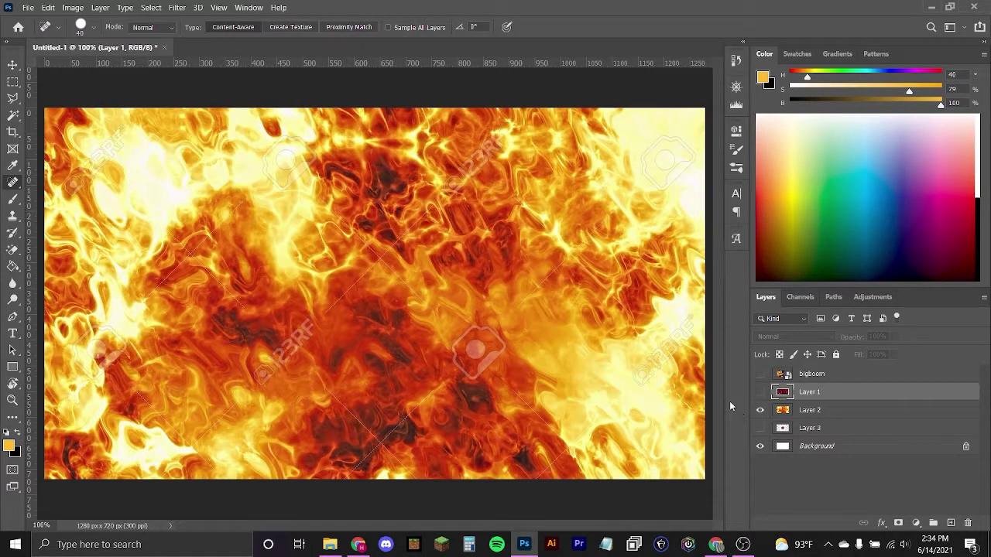
left_click(761, 375)
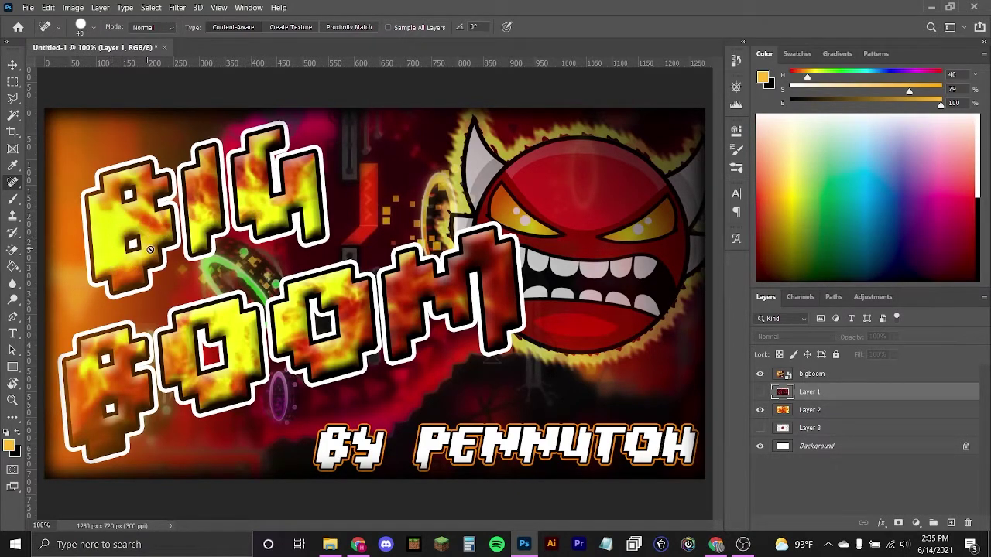
left_click(760, 374)
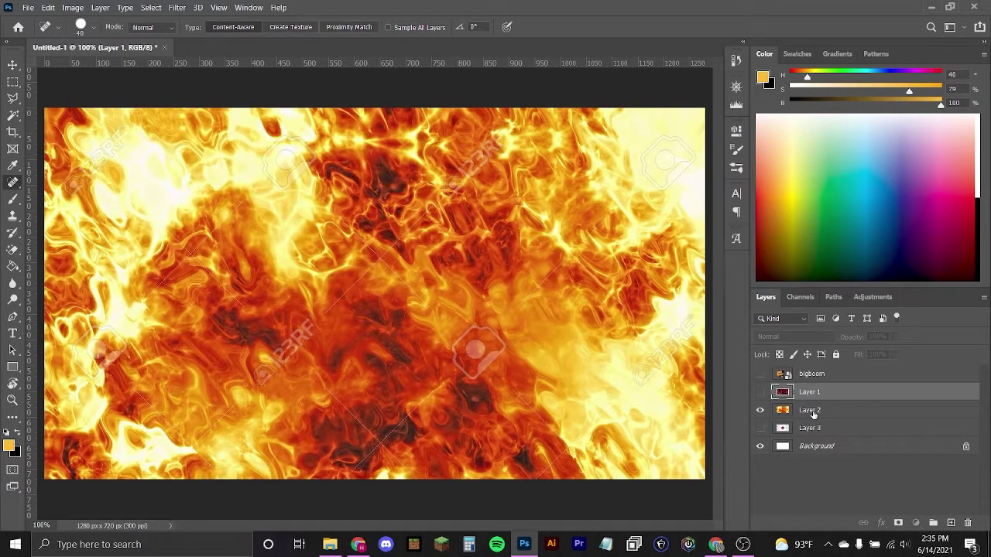
Heal away the central watermark logo and the diagonal watermark texts at the lower left and upper centre of Layer 2's fire texture
left_click(812, 413)
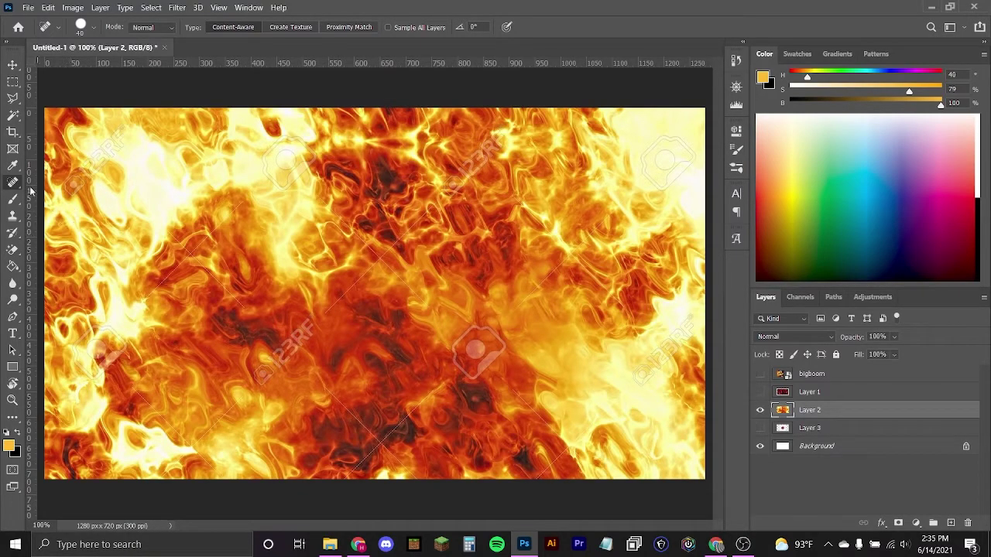
left_click_drag(261, 378, 324, 310)
mouse_move(475, 331)
left_mouse_down()
mouse_move(458, 356)
mouse_move(476, 360)
mouse_move(499, 341)
mouse_move(488, 352)
left_mouse_up()
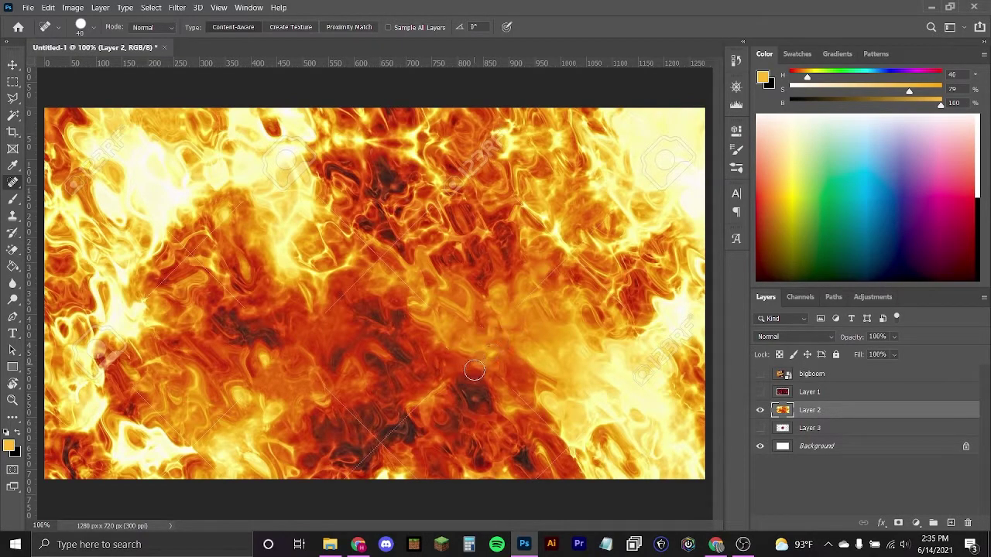
left_click_drag(499, 144, 448, 189)
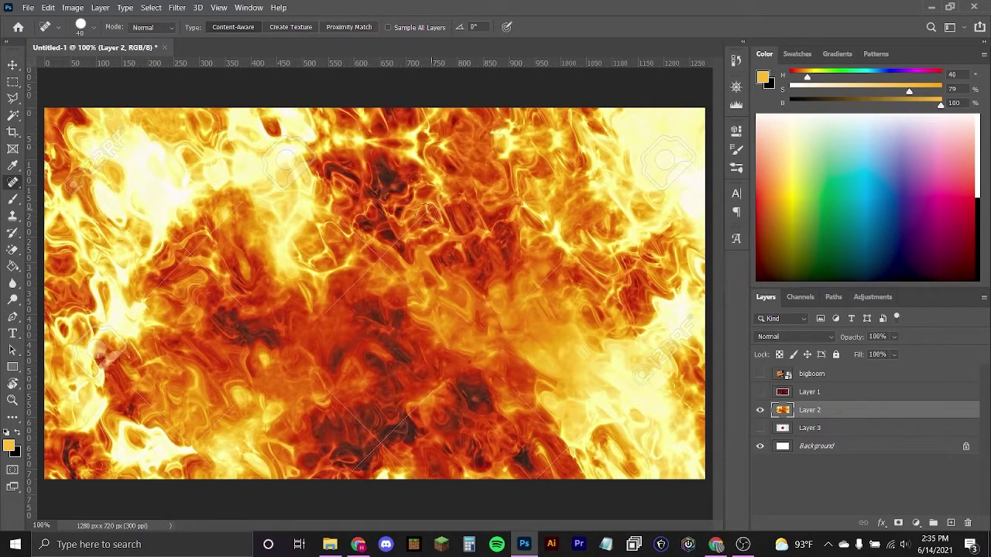
Reduce the healing brush to 15 pixels and remove the thin diagonal watermark lines across the middle and lower centre of Layer 2
key("bracketleft")
key("bracketleft")
key("bracketleft")
key("bracketleft")
key("bracketleft")
left_click_drag(416, 220, 321, 317)
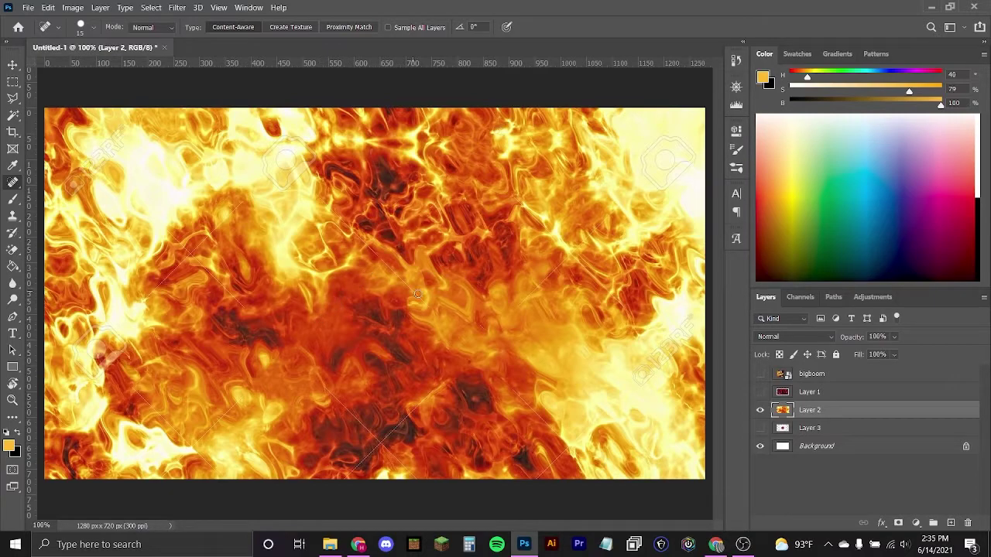
left_click_drag(414, 295, 330, 208)
left_click_drag(324, 387, 397, 458)
left_click_drag(427, 390, 348, 476)
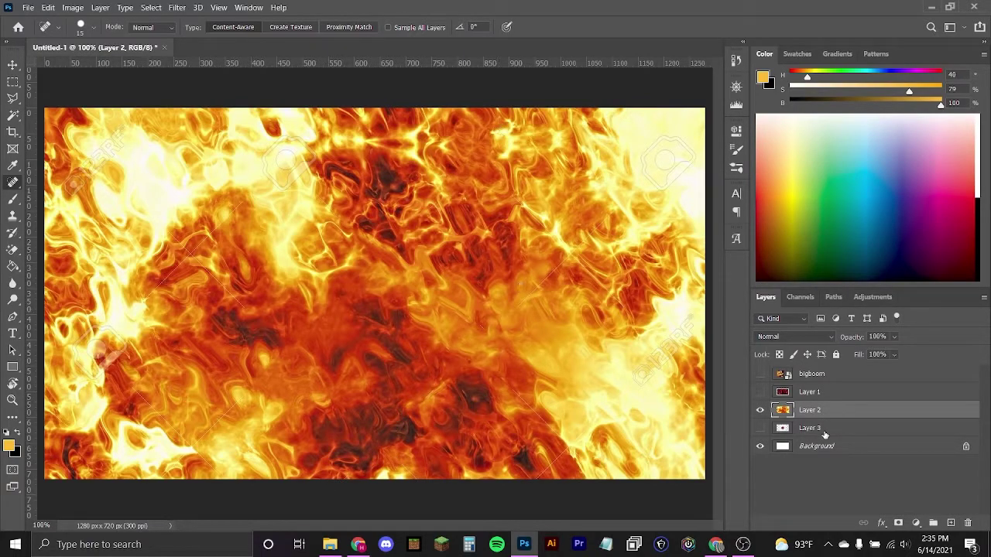
Enlarge the healing brush to 50 pixels and remove the watermark marks at the upper left and left edge of the fire texture
key("]")
key("]")
key("]")
key("]")
key("]")
key("]")
key("]")
mouse_move(281, 148)
left_mouse_down()
mouse_move(265, 175)
mouse_move(299, 174)
left_mouse_up()
mouse_move(101, 314)
left_mouse_down()
mouse_move(78, 344)
mouse_move(117, 349)
mouse_move(104, 347)
left_mouse_up()
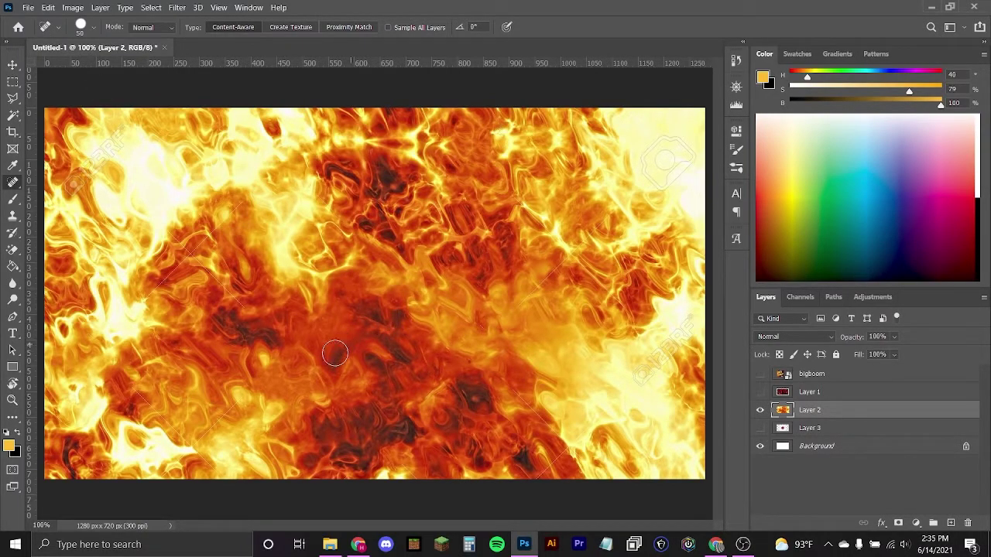
Show Layer 3 instead of Layer 2 and fill the Background layer with the yellow-orange foreground colour
left_click(762, 410)
left_click(759, 428)
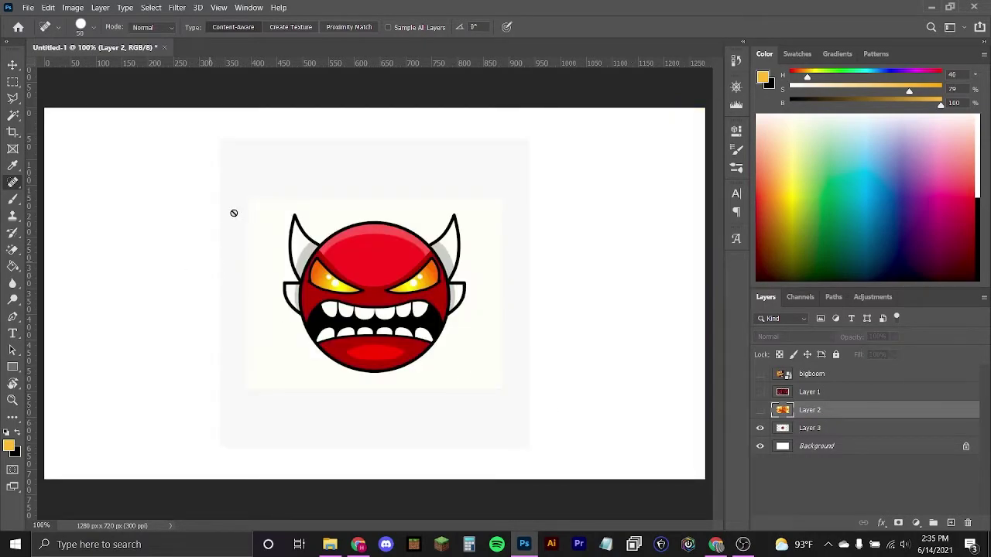
left_click(811, 450)
key("g")
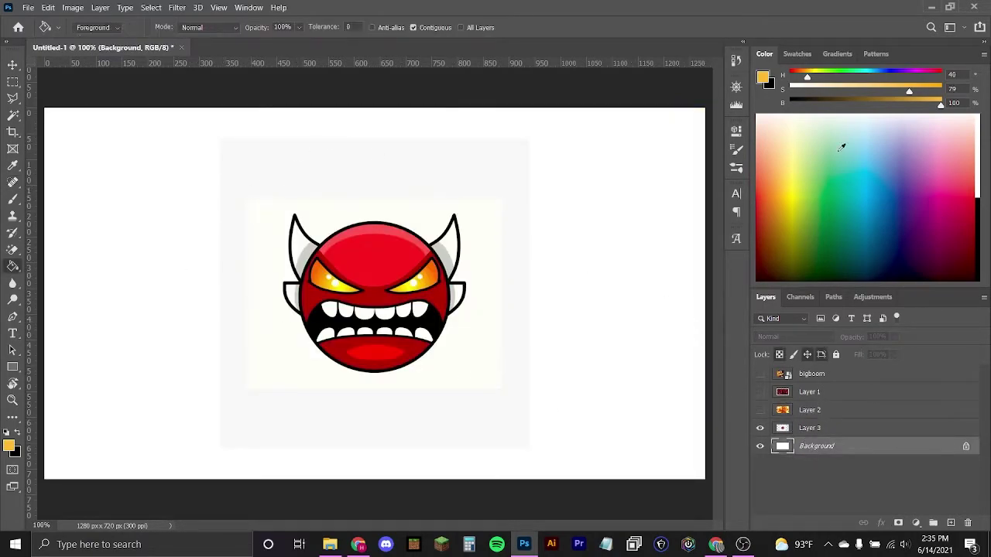
left_click(644, 221)
Erase the white backdrop around the demon face on Layer 3 with the Magic Eraser
left_click(878, 428)
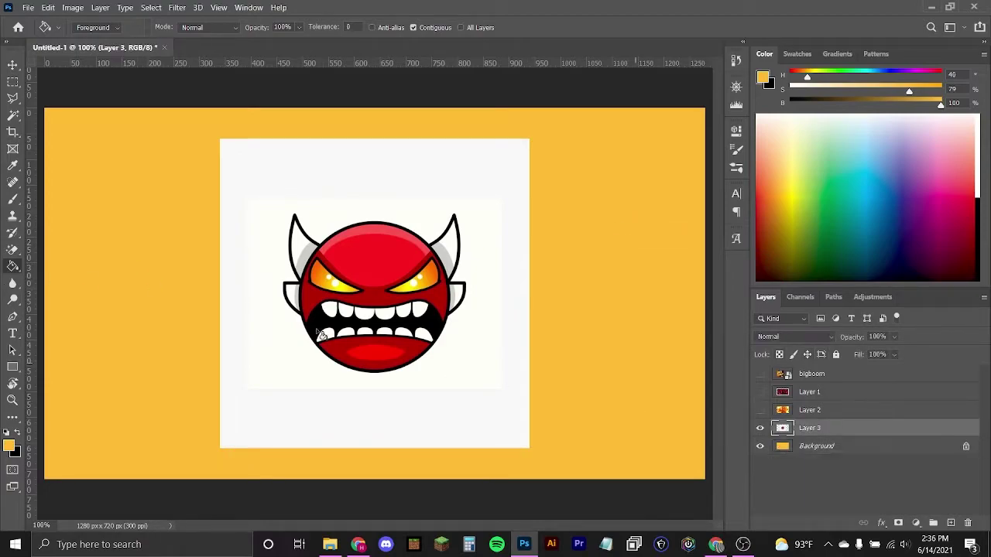
left_click(13, 249)
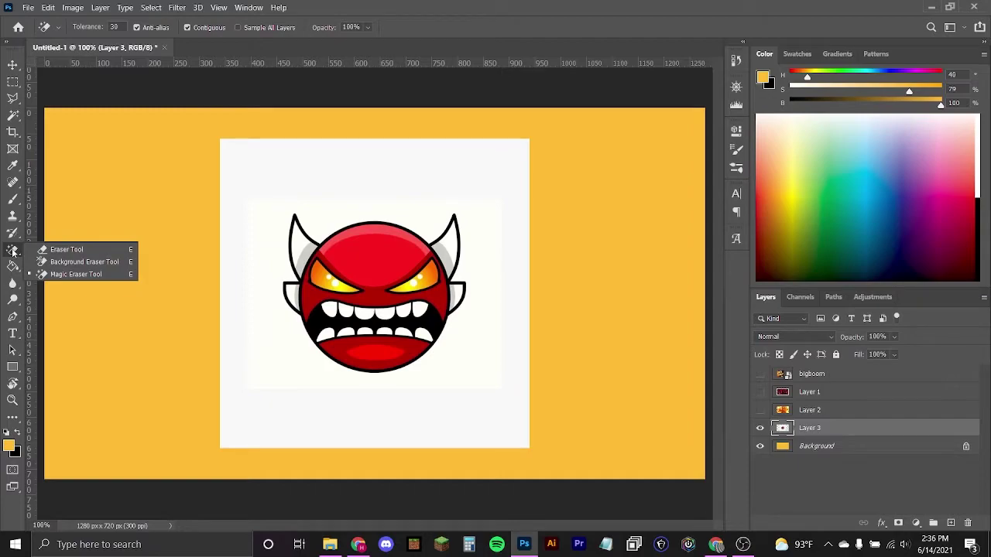
left_click(59, 276)
left_click(343, 186)
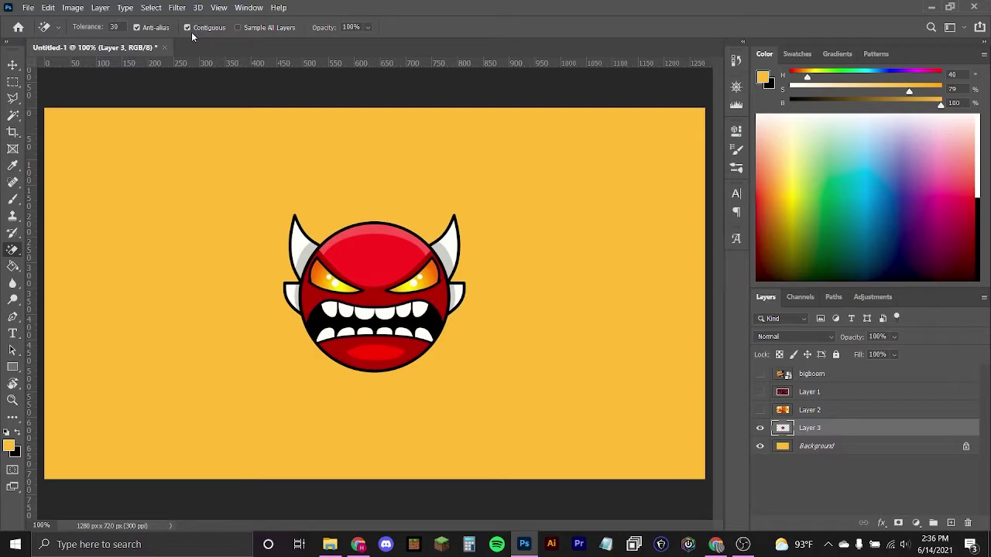
left_click(430, 219)
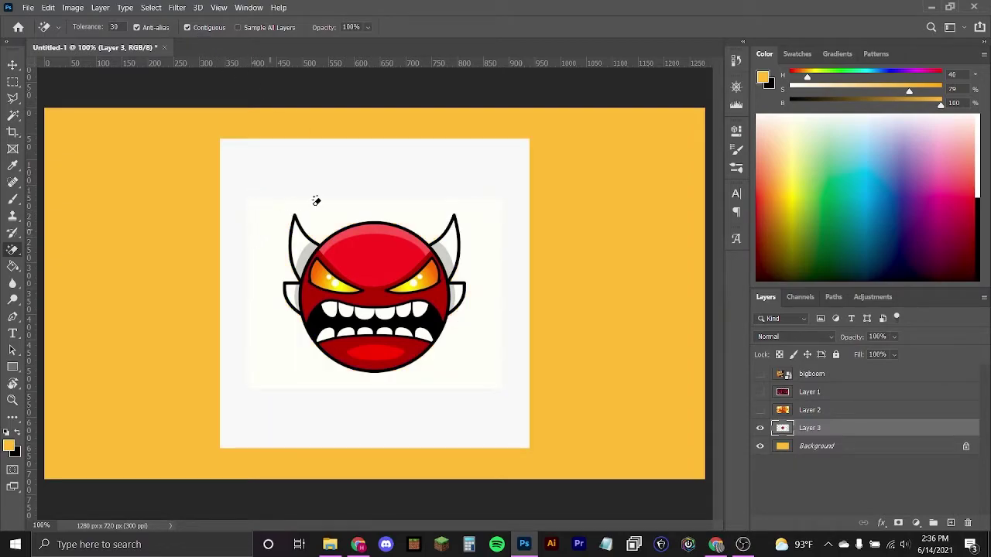
left_click(338, 204)
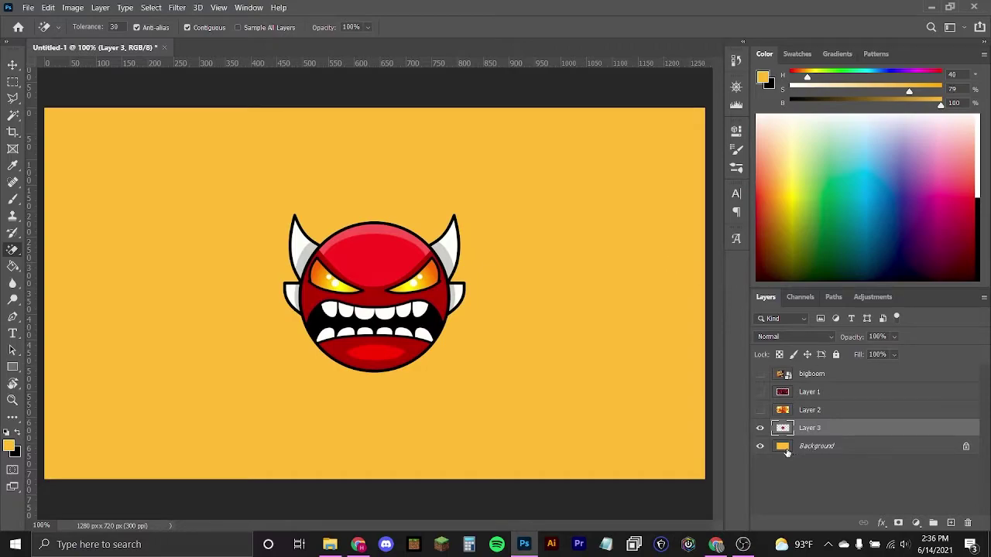
Show Layer 1, hide Layer 3, and move Layer 1 directly above the Background layer
left_click(812, 392)
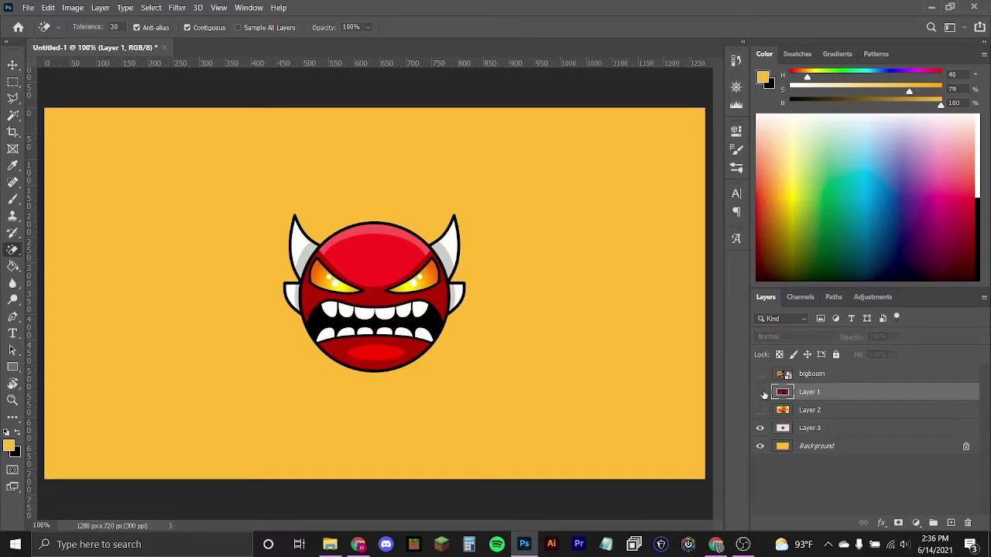
left_click(760, 392)
left_click(759, 428)
left_click_drag(813, 403, 814, 439)
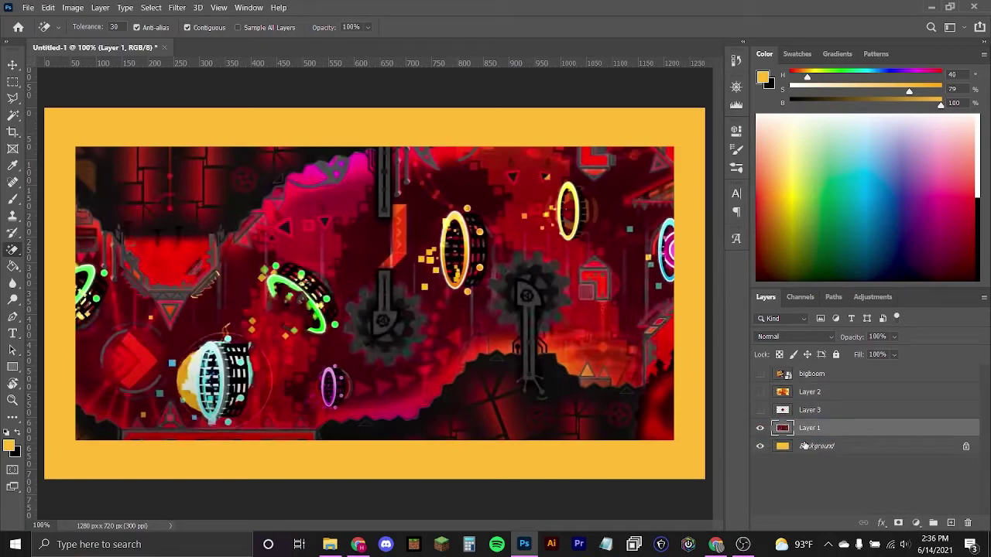
Scale Layer 1 proportionally about its centre to about 126% so the level screenshot covers the whole canvas
key("ctrl+t")
key("ctrl+minus")
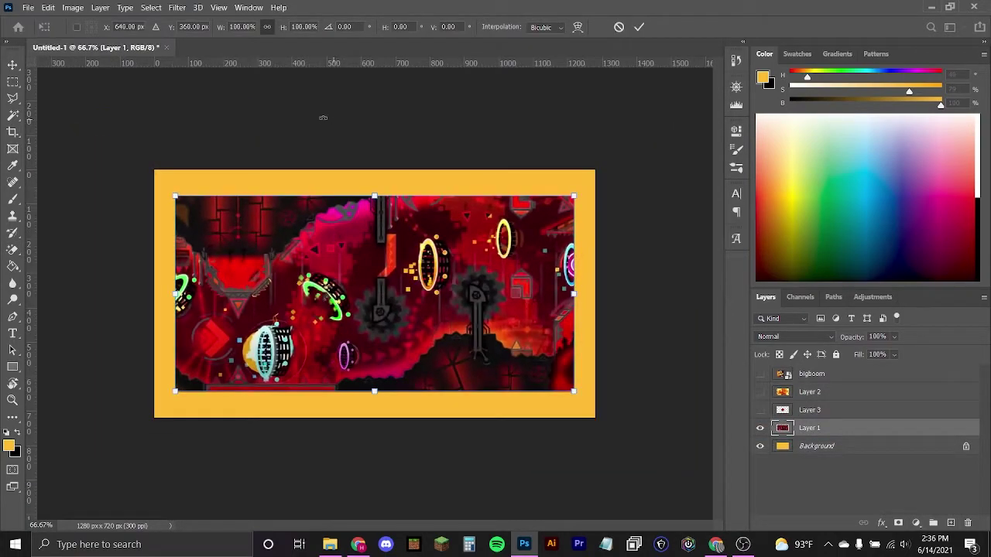
left_click_drag(374, 196, 378, 166)
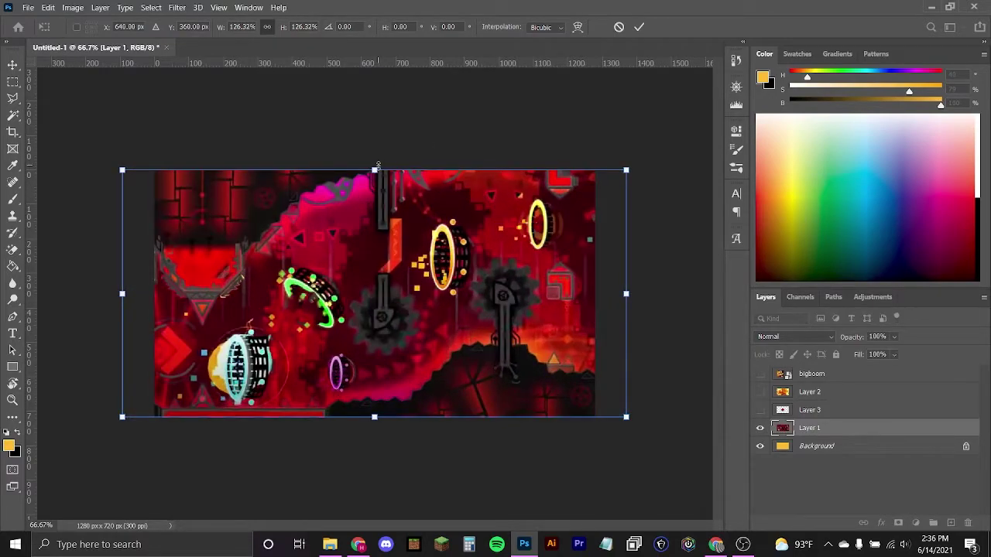
key("Return")
key("w")
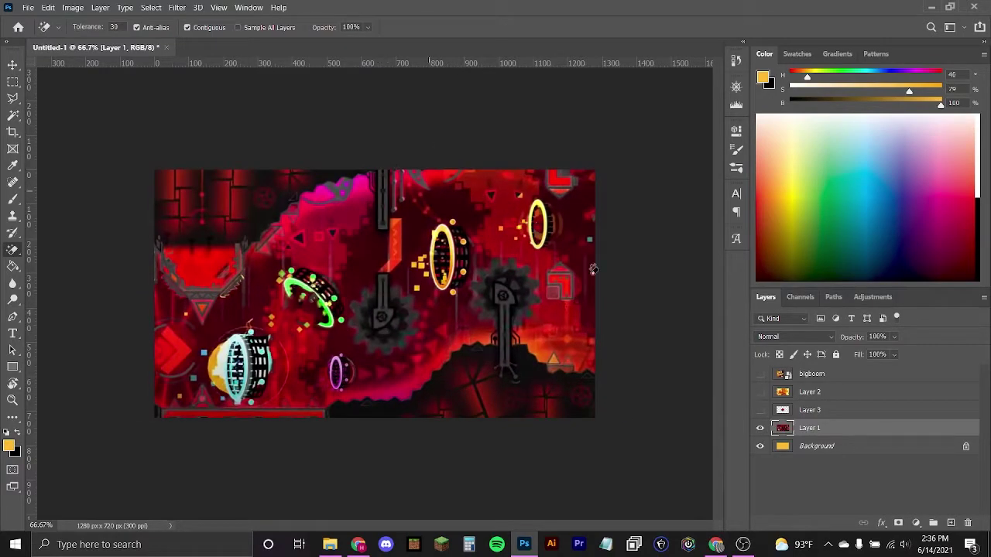
Apply a Gaussian Blur with a radius of 4.6 pixels to the level screenshot on Layer 1
left_click(760, 375)
left_click(760, 376)
left_click(177, 8)
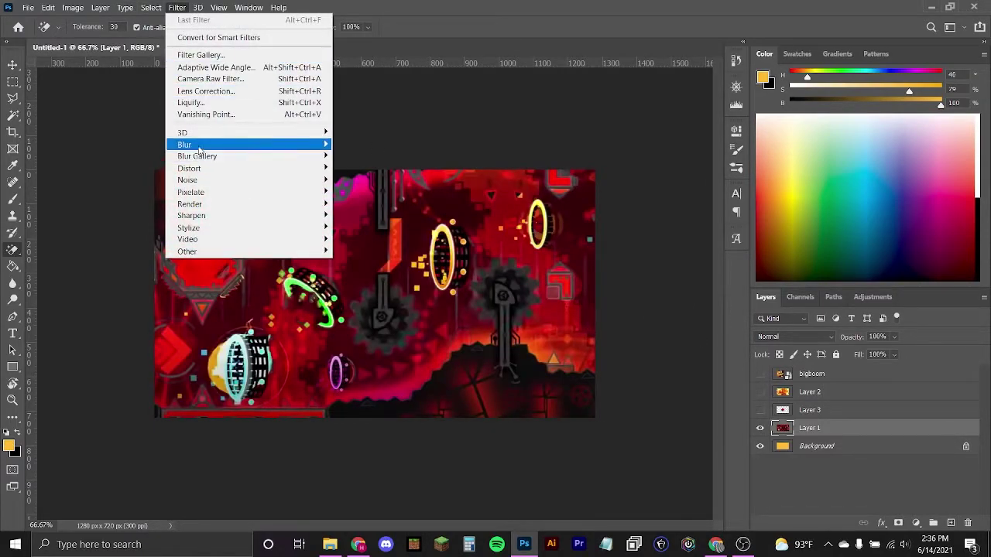
mouse_move(199, 150)
left_click(364, 192)
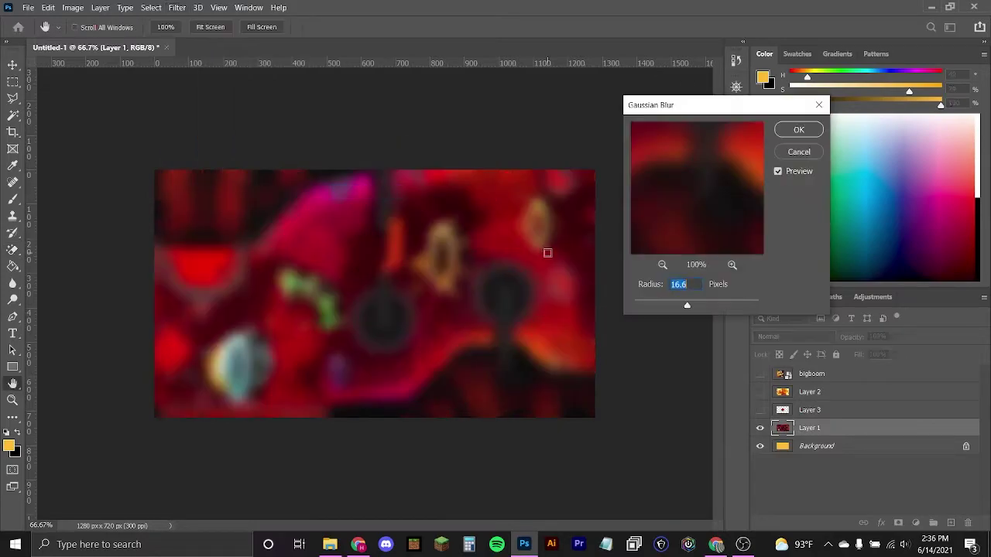
left_click_drag(686, 302, 665, 305)
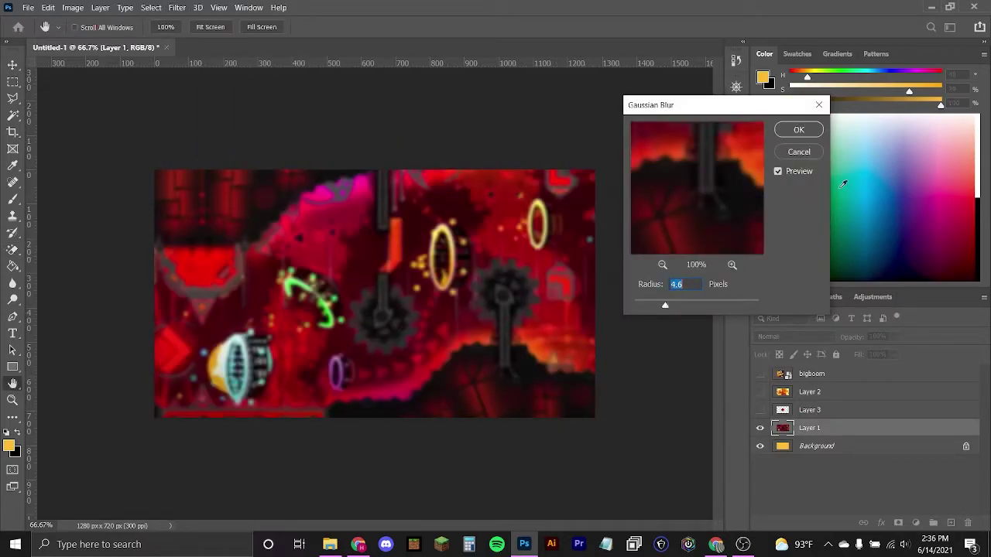
left_click(798, 130)
key("e")
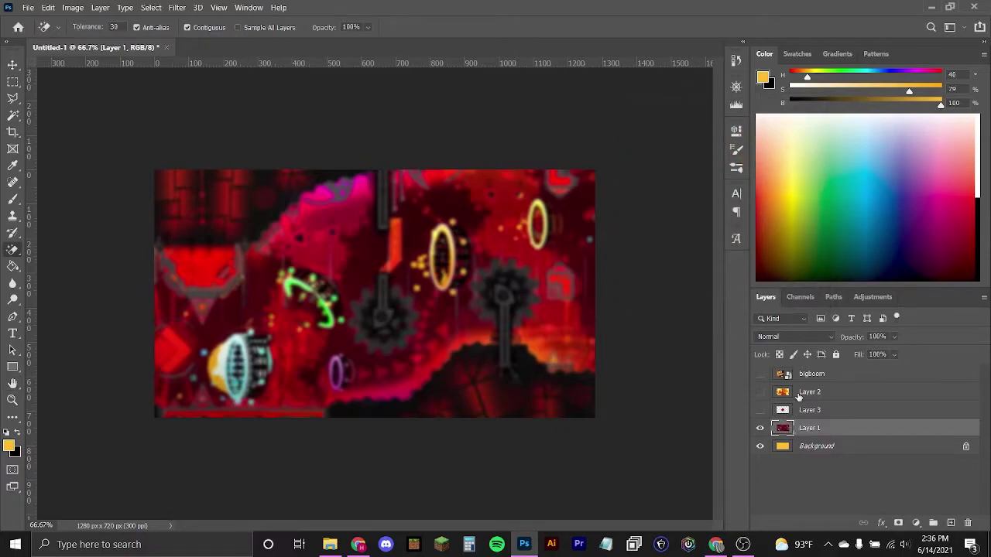
Show Layer 3, compare with the bigboom reference, and enlarge the demon face in the right half of the canvas
left_click(760, 410)
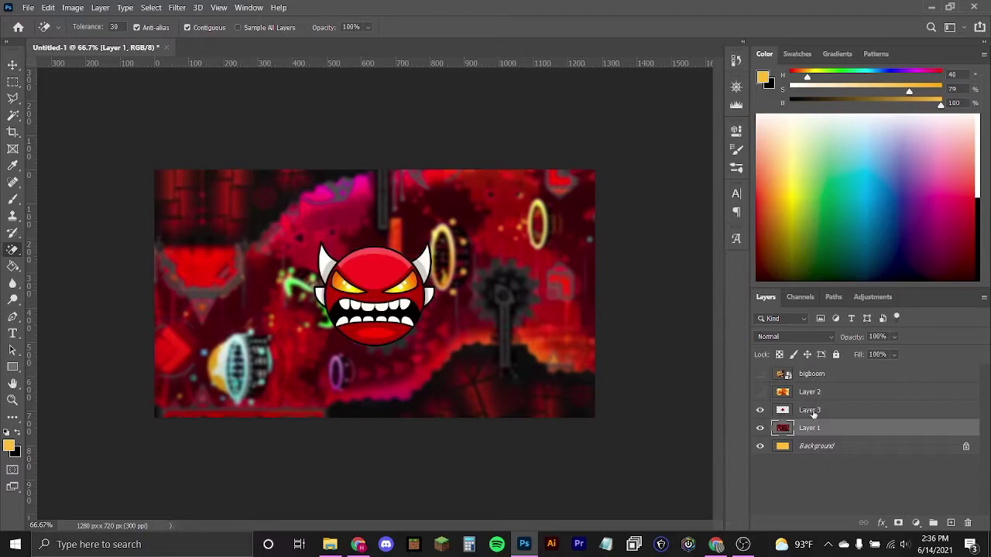
left_click(811, 411)
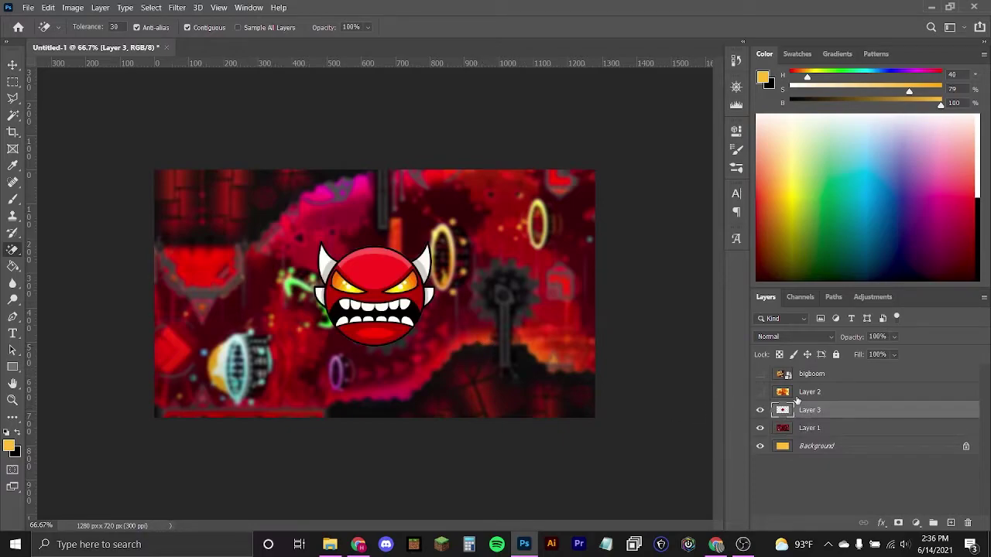
left_click(759, 374)
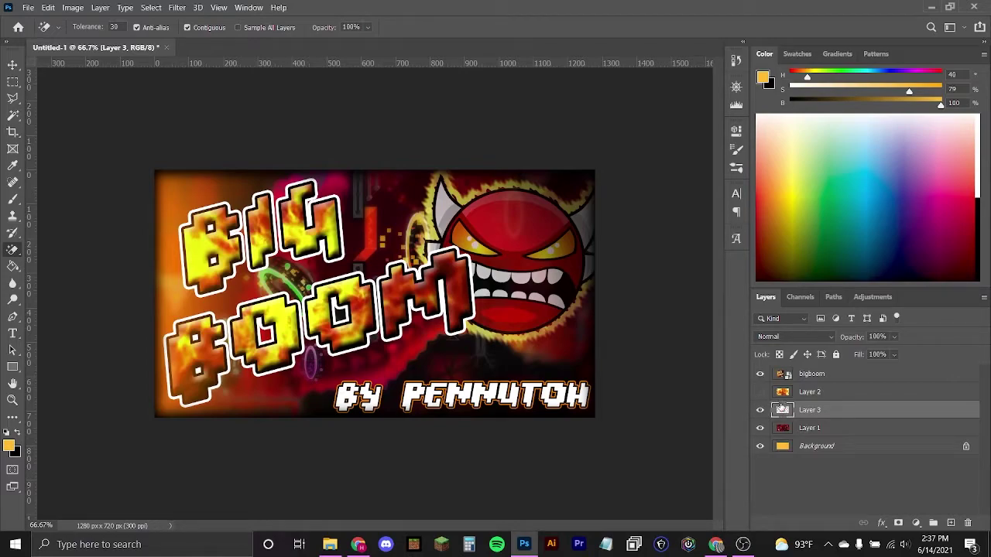
left_click(761, 375)
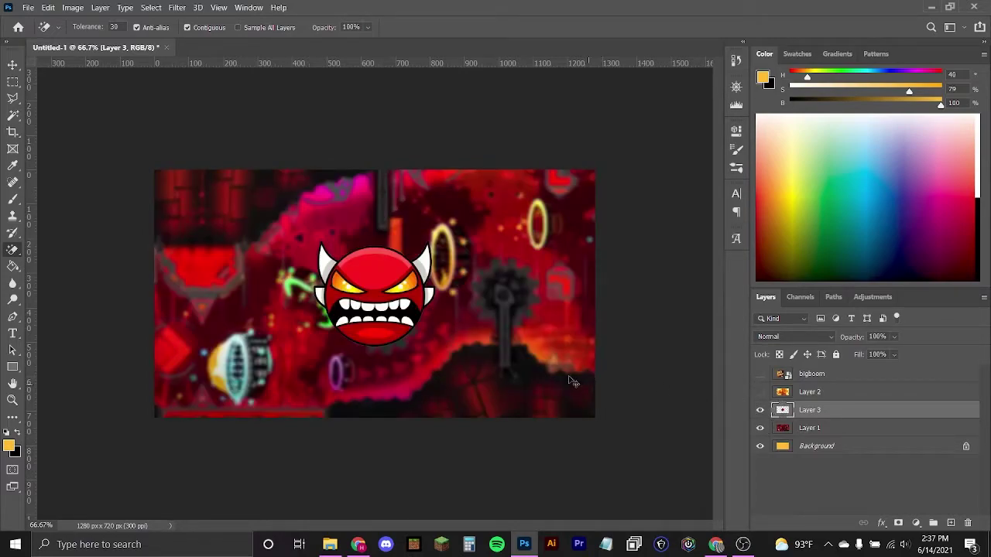
key("ctrl+t")
left_click_drag(518, 223, 532, 257)
left_click_drag(577, 164, 590, 182)
key("Return")
key("e")
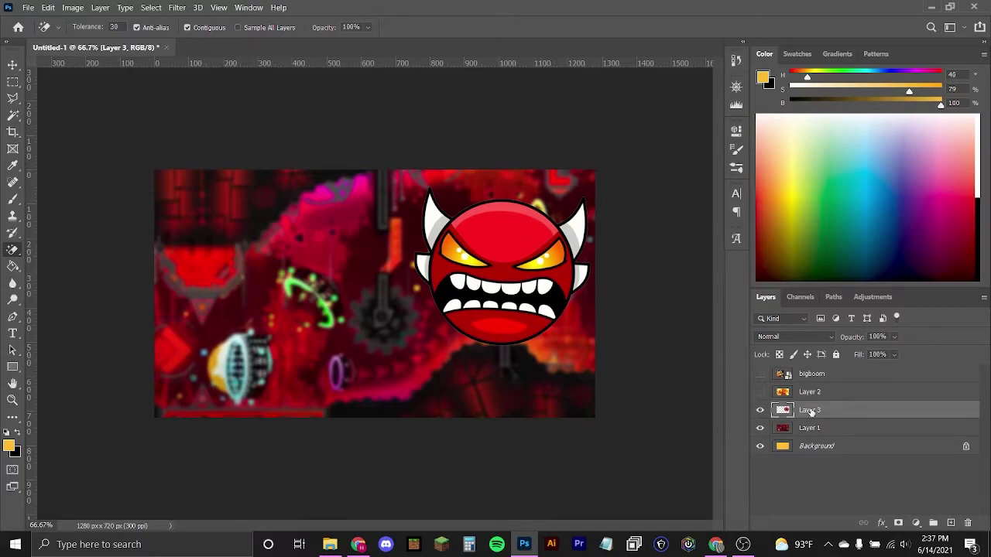
Duplicate Layer 3 and add an Outer Glow effect to the copy, keeping the face in view
key("ctrl+j")
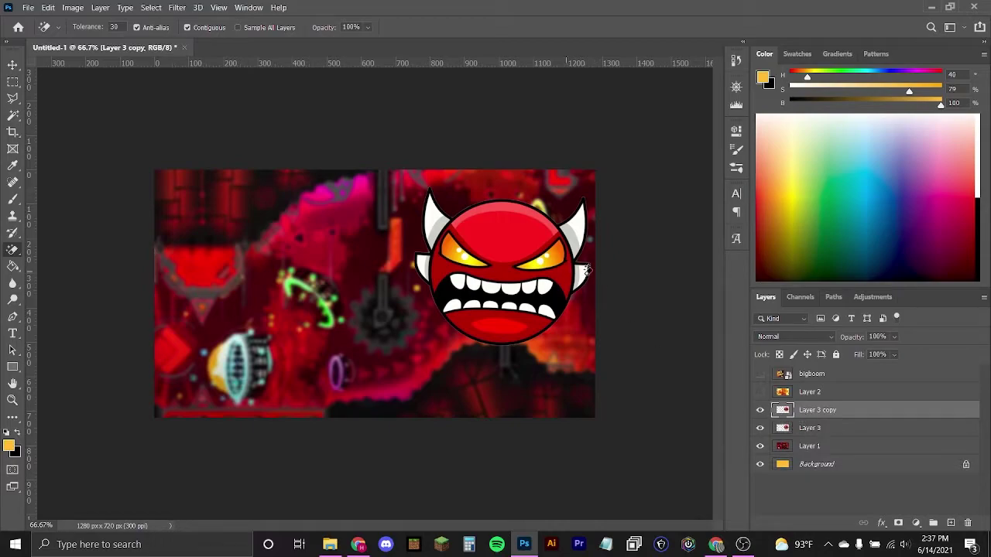
left_click(882, 523)
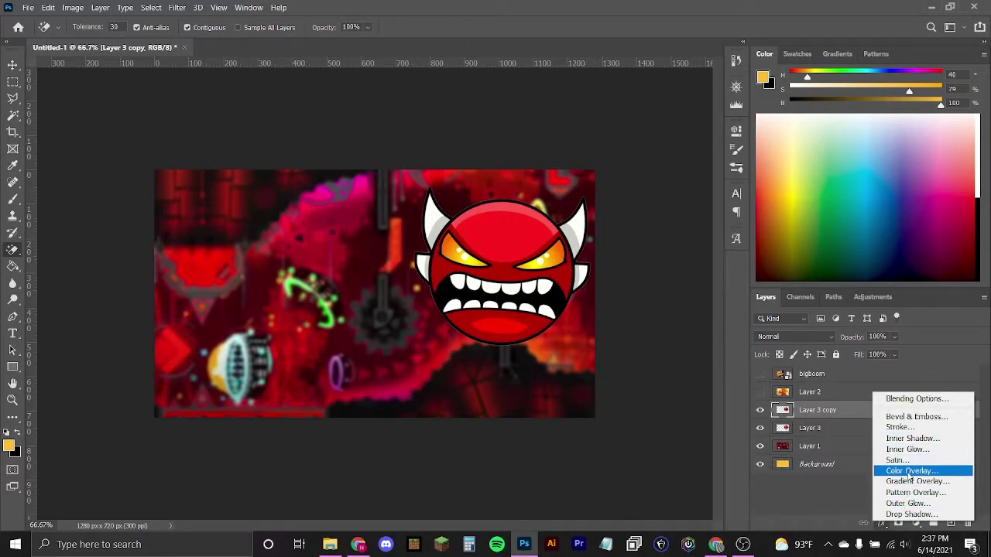
left_click(903, 503)
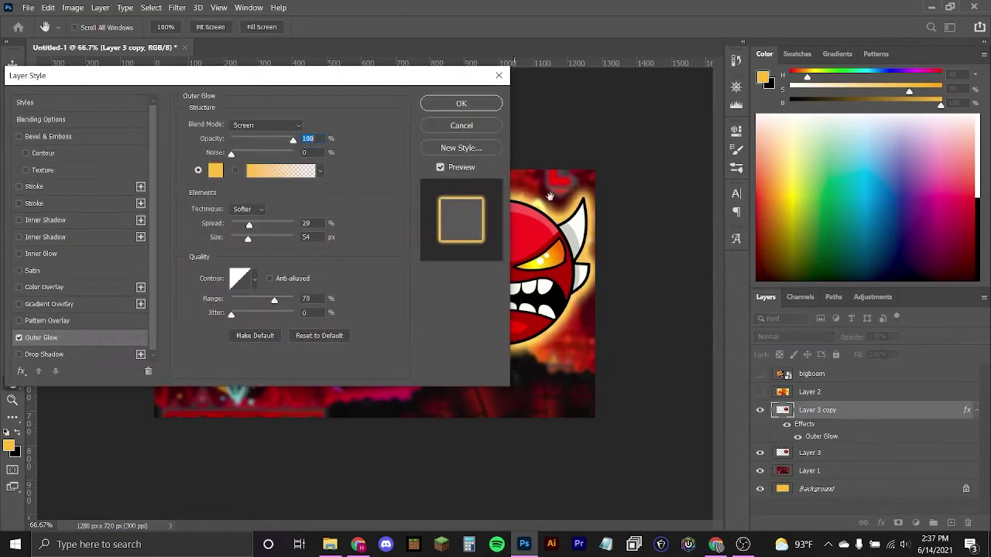
left_click_drag(390, 84, 259, 75)
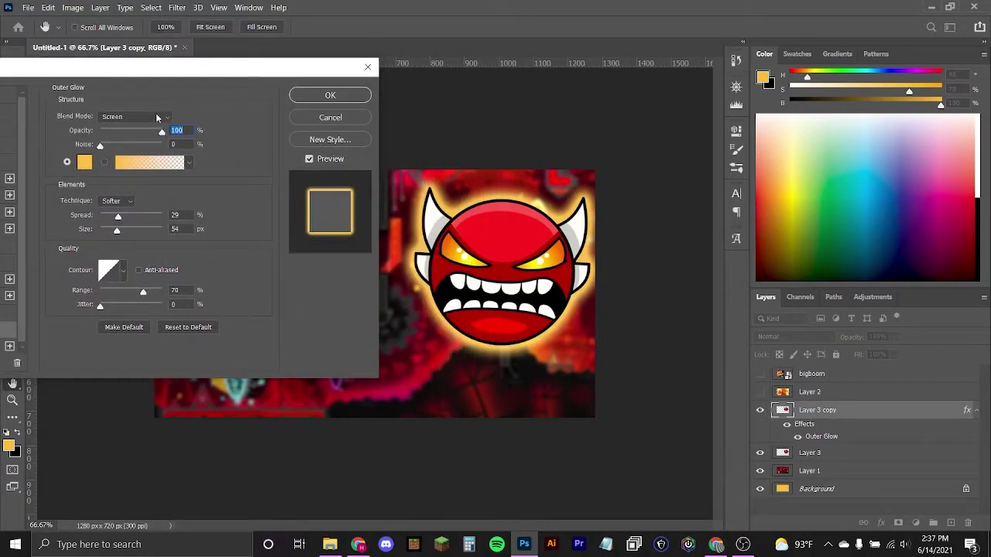
Change the Outer Glow colour to a slightly deeper orange, keep the Screen blend mode, and apply the effect
left_click(156, 114)
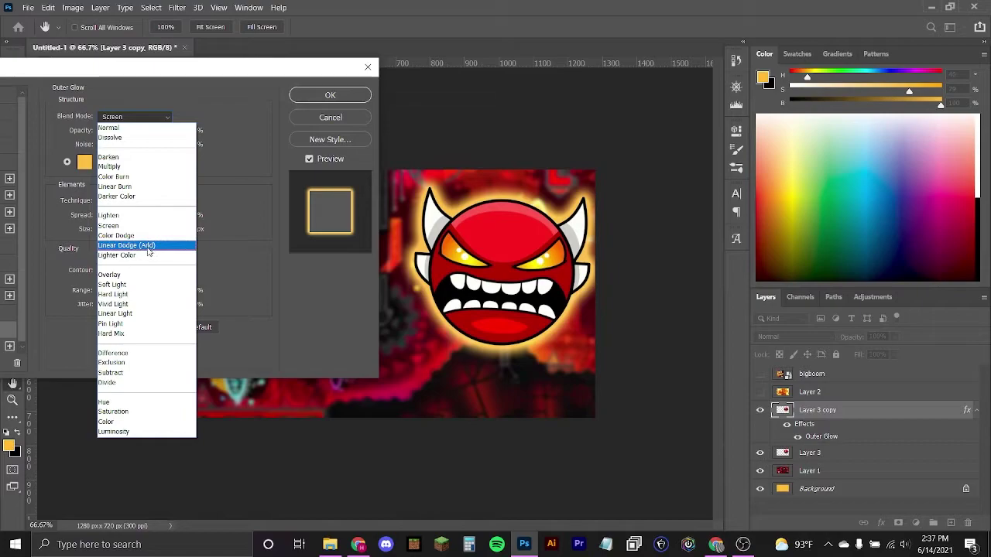
left_click(183, 114)
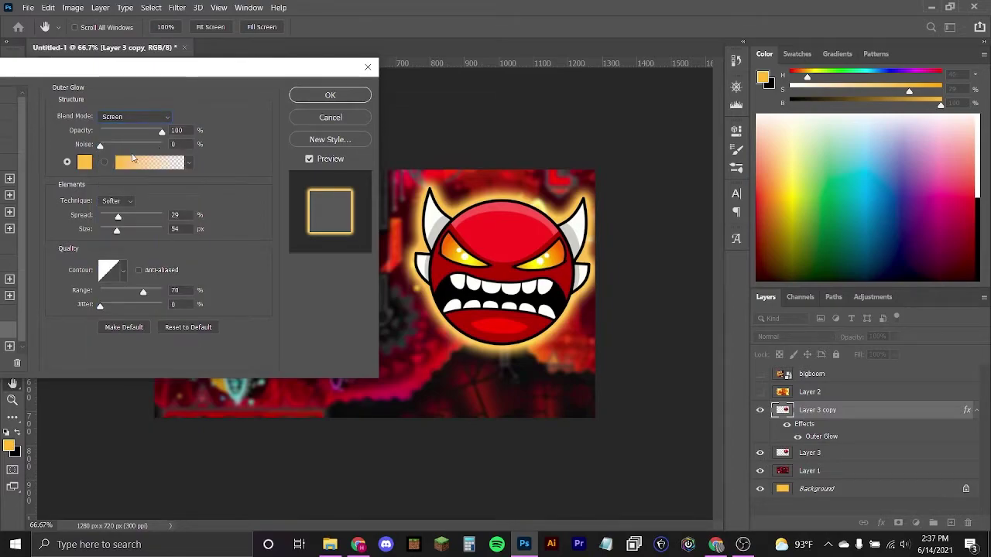
left_click(84, 161)
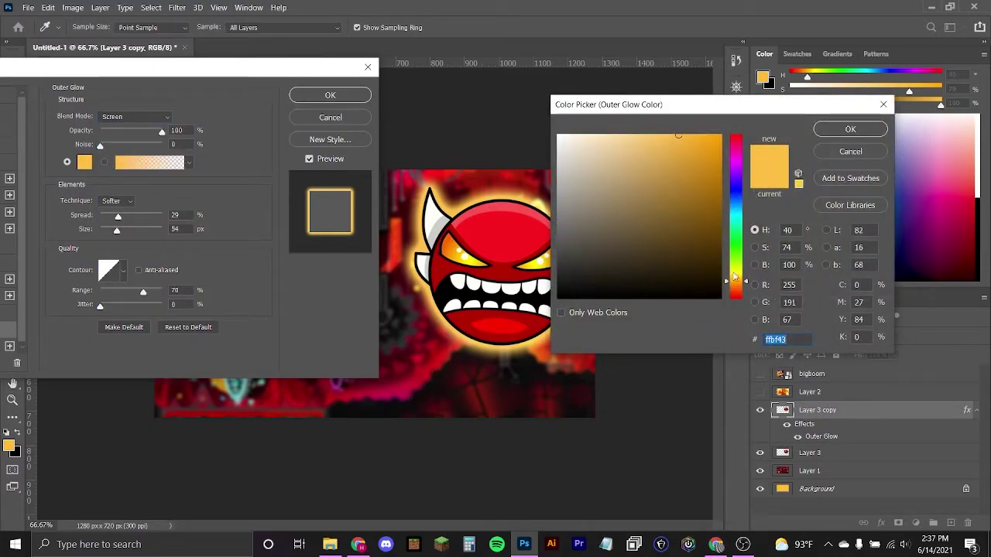
left_click(850, 128)
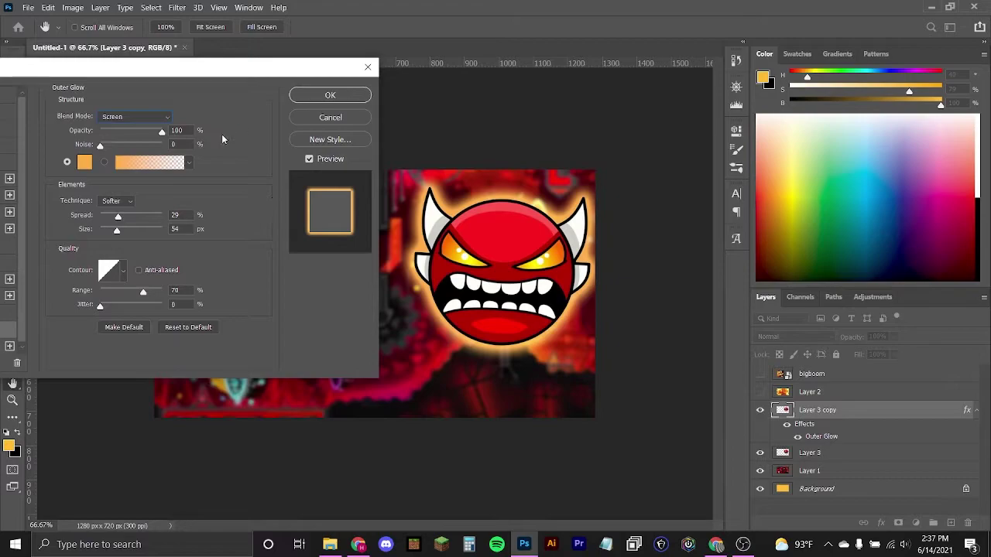
left_click(321, 95)
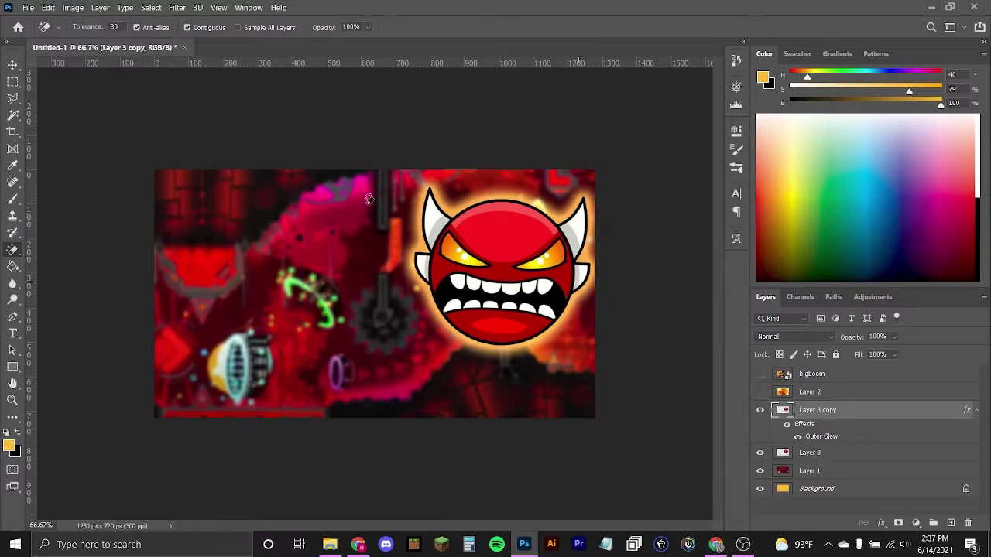
Turn the demon face on Layer 3 copy solid black with a Hue/Saturation lightness of -100
left_click(73, 7)
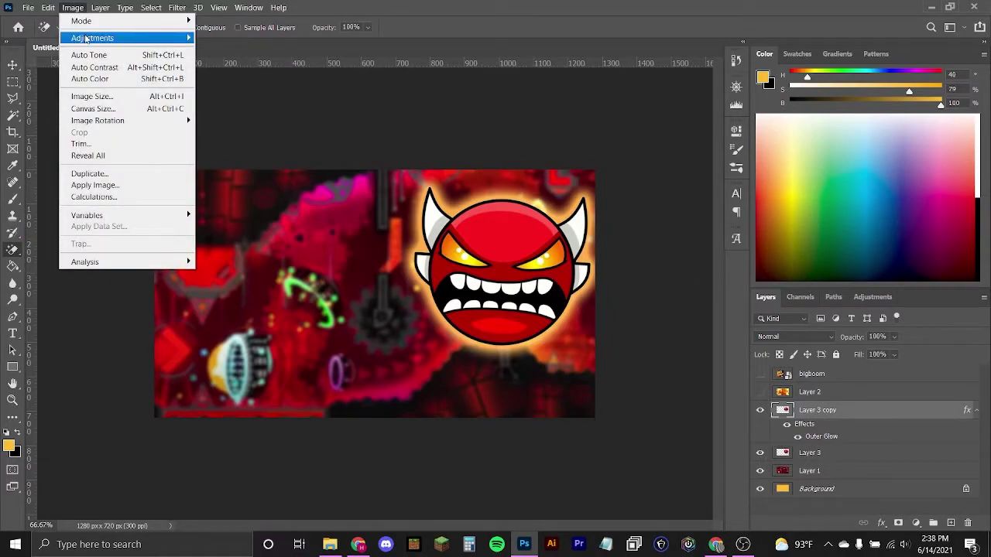
mouse_move(85, 38)
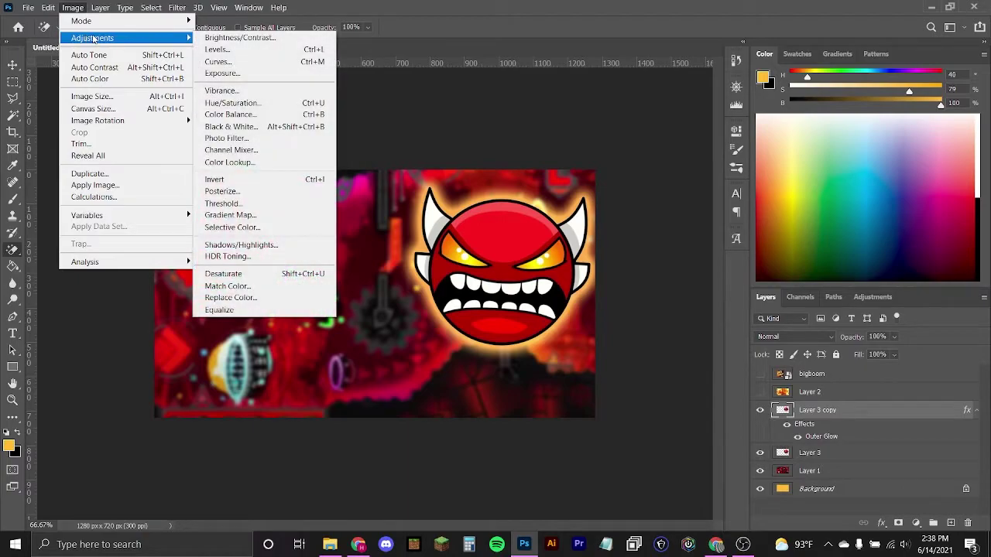
left_click(245, 106)
left_click_drag(769, 285, 656, 248)
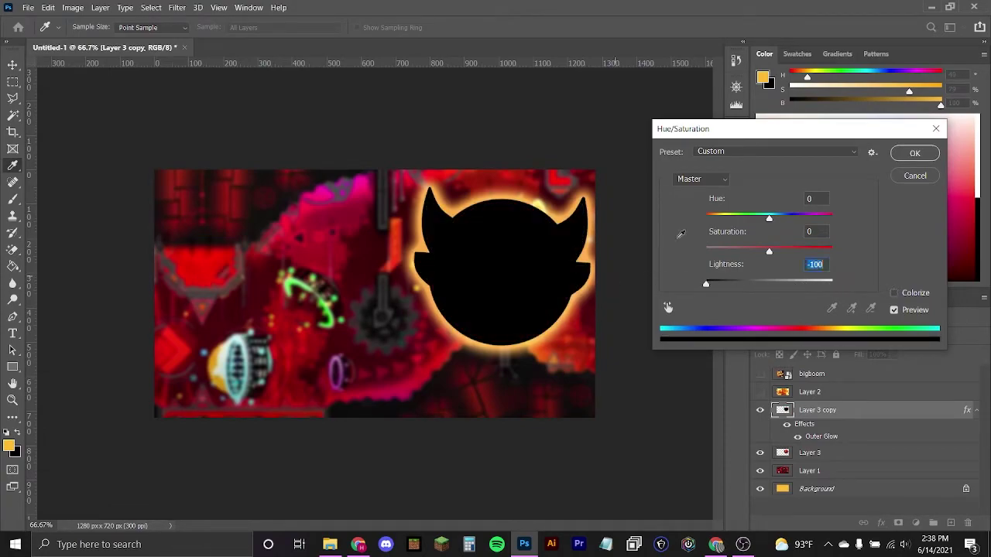
left_click(915, 154)
key("e")
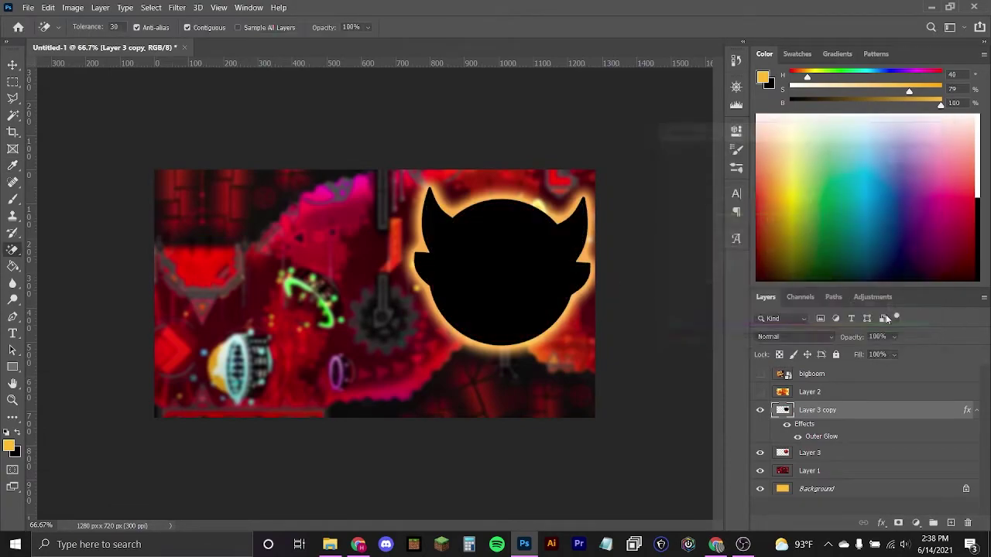
Rasterize the layer style of Layer 3 copy and erase its black silhouette with the Magic Eraser, leaving only the glow
right_click(814, 412)
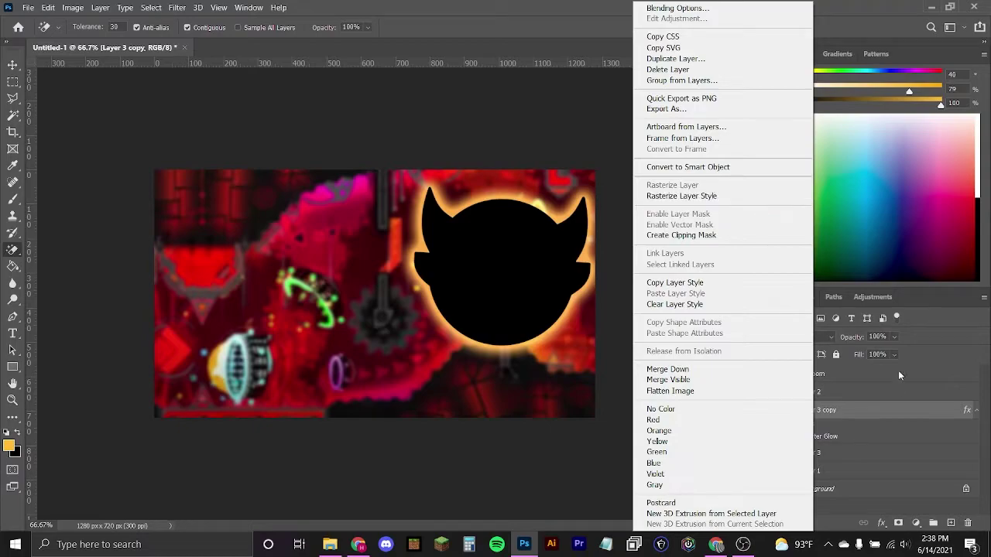
left_click(851, 412)
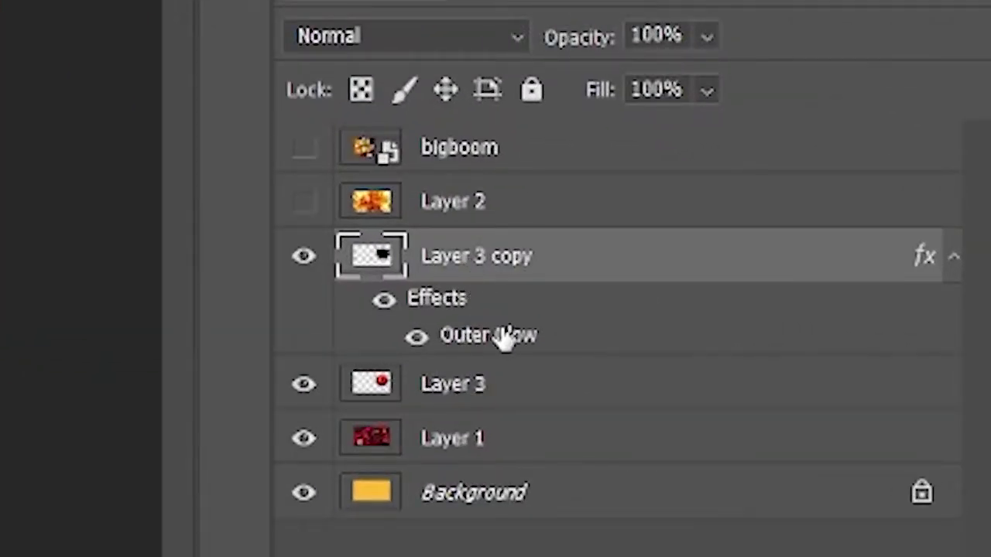
right_click(477, 263)
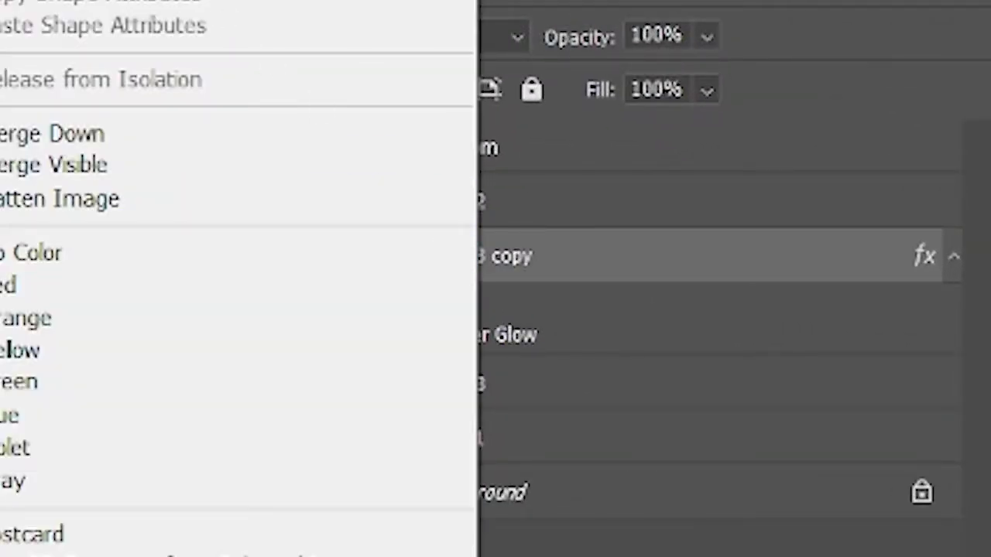
left_click(155, 2)
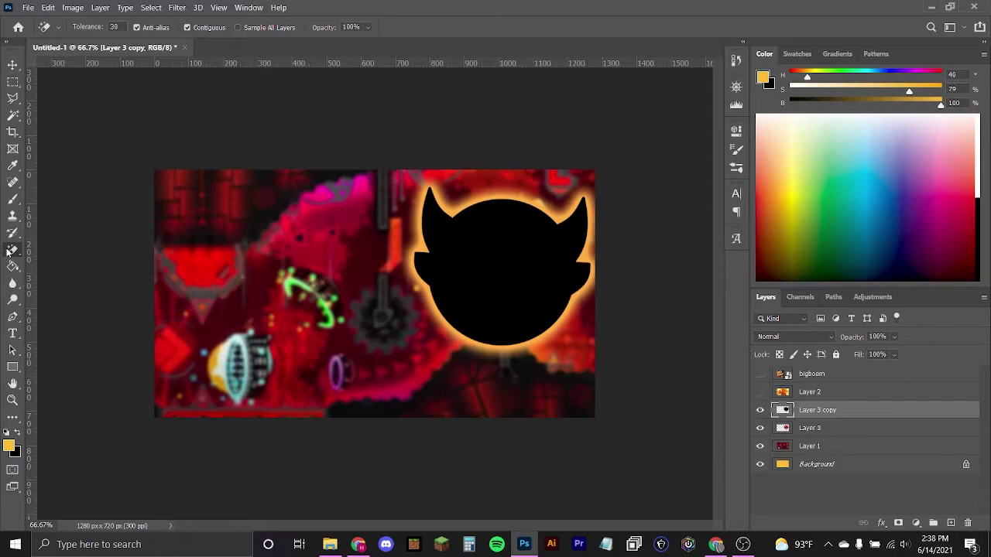
left_click(501, 276)
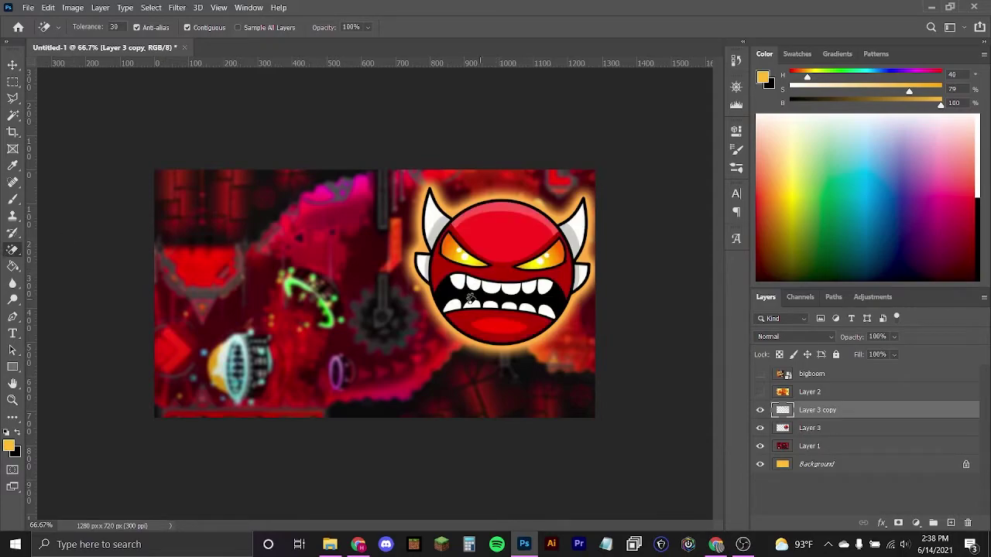
Move the glow on Layer 3 copy away from the demon face and back again to check that it is separate
key("ctrl+t")
left_click_drag(548, 209, 399, 243)
left_click_drag(347, 285, 494, 251)
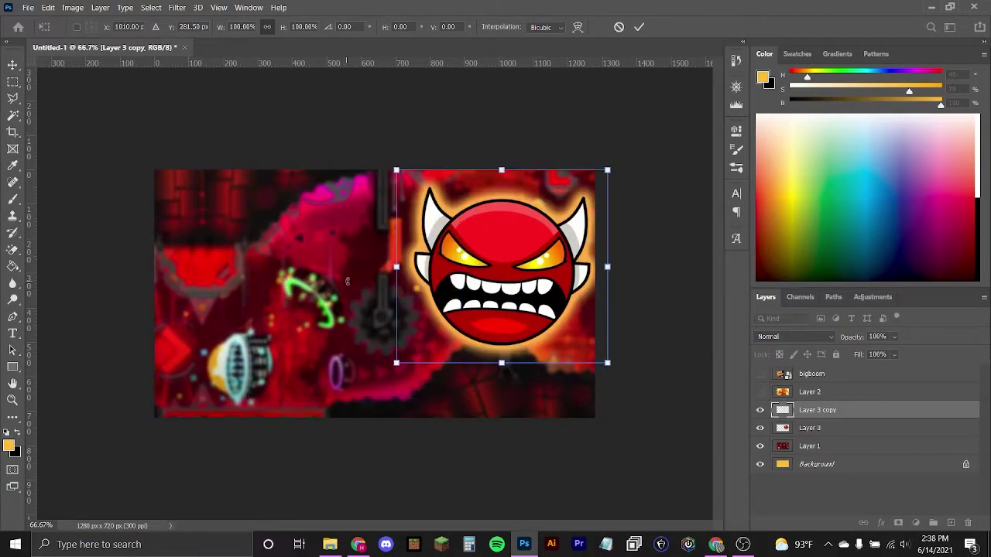
left_click(13, 65)
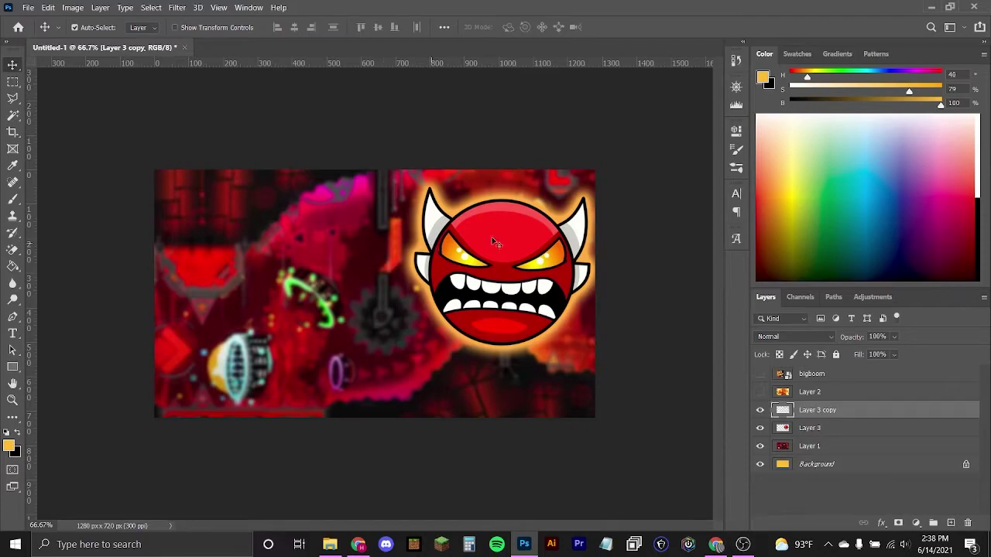
Apply a Ripple distortion with amount 208% and size Large to the glow on Layer 3 copy, and place that layer beneath Layer 3
left_click(73, 7)
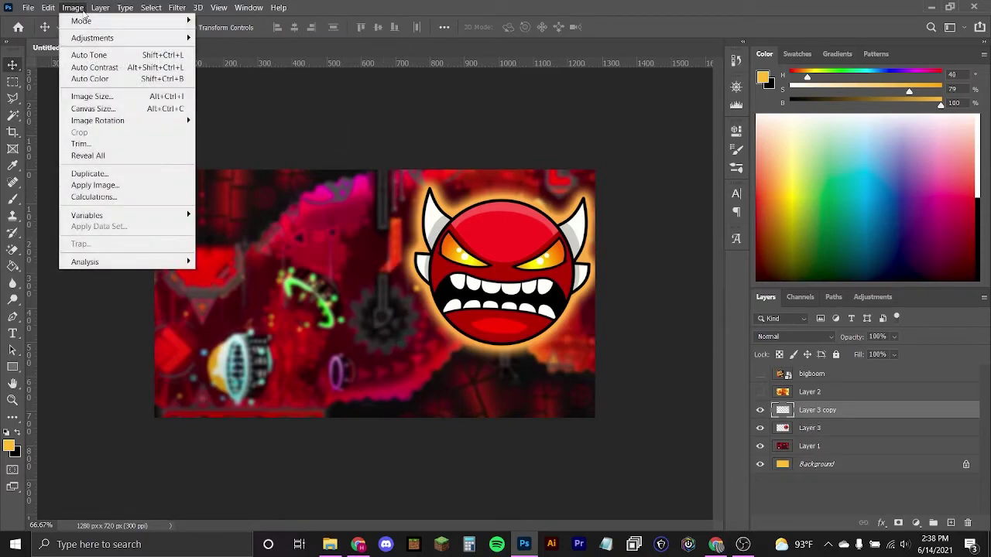
mouse_move(170, 9)
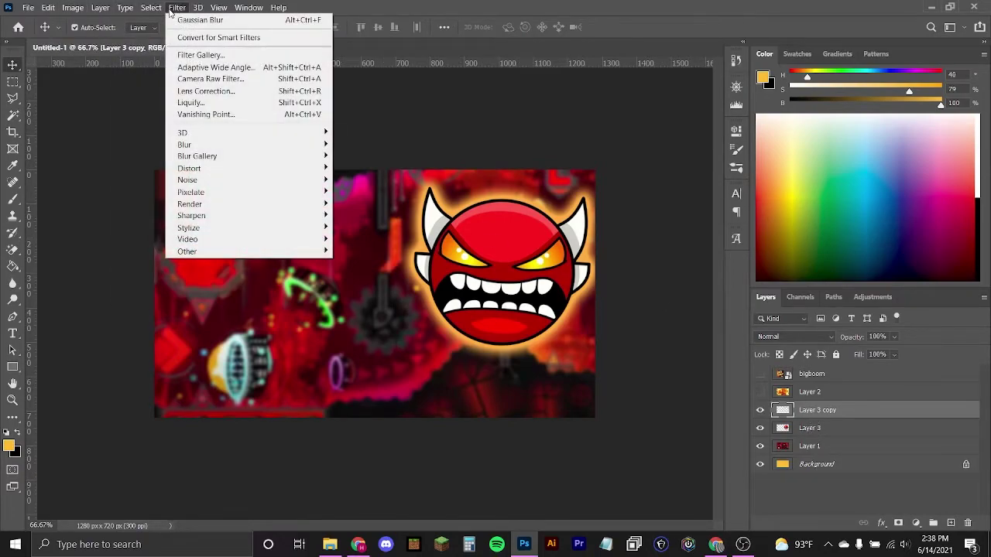
mouse_move(256, 168)
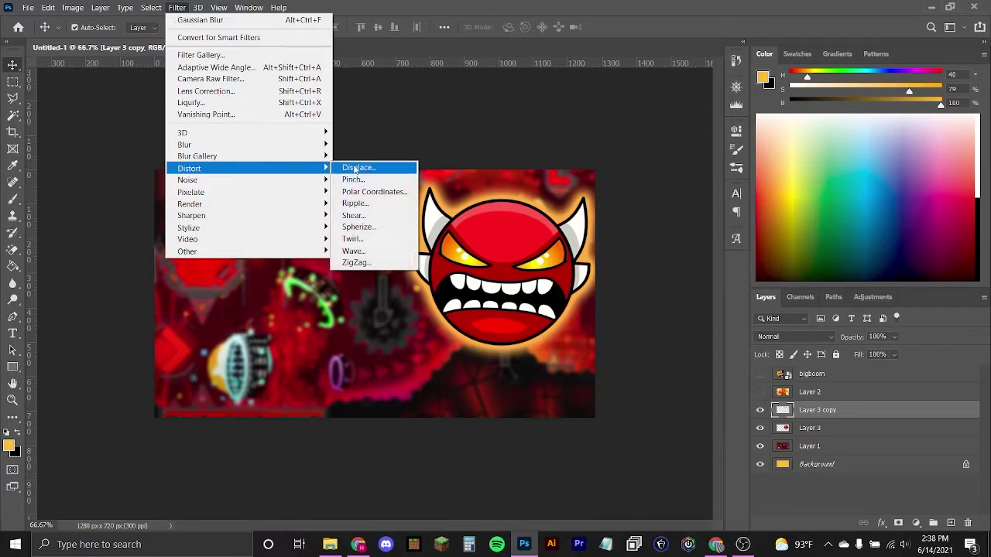
left_click(376, 203)
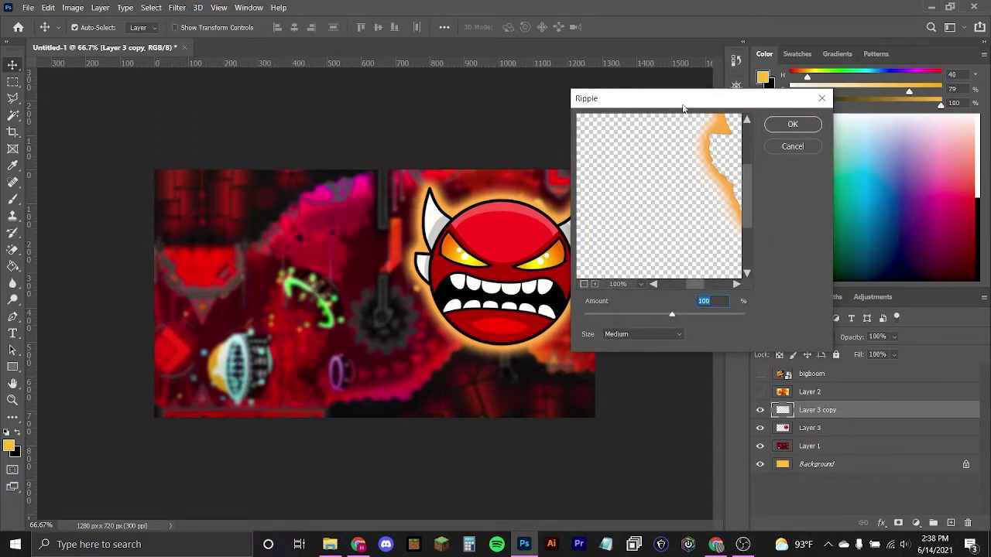
left_click_drag(682, 108, 731, 106)
left_click(679, 334)
left_click(684, 366)
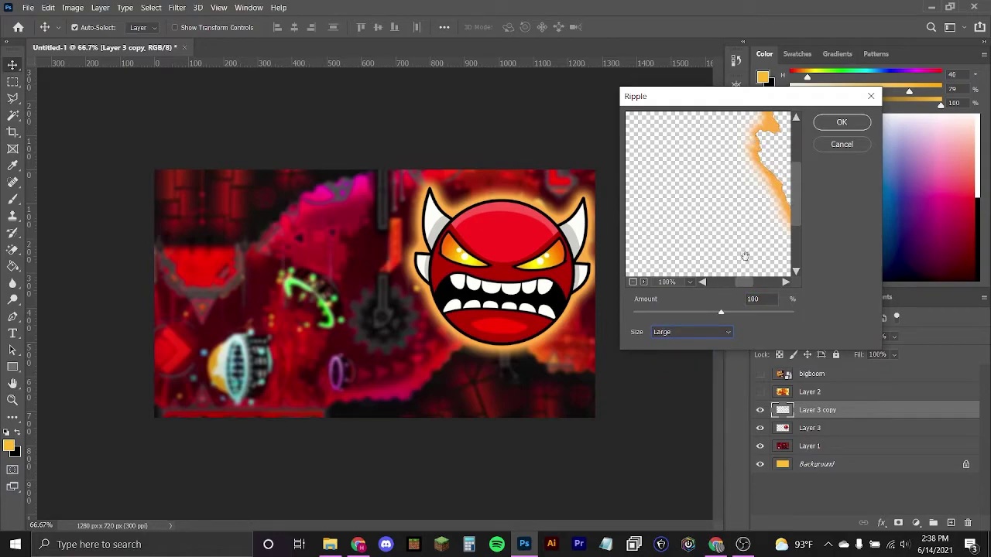
left_click_drag(749, 285, 732, 316)
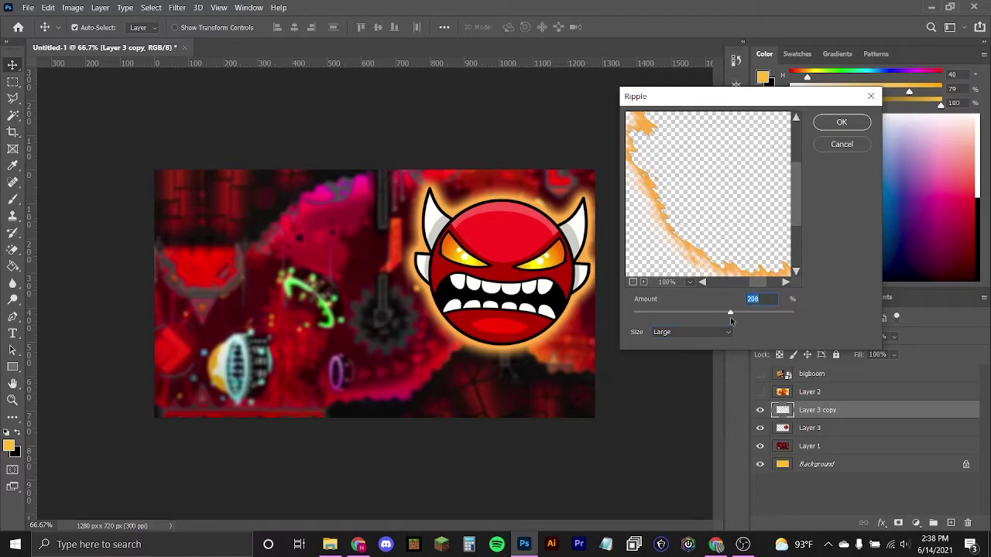
left_click(851, 124)
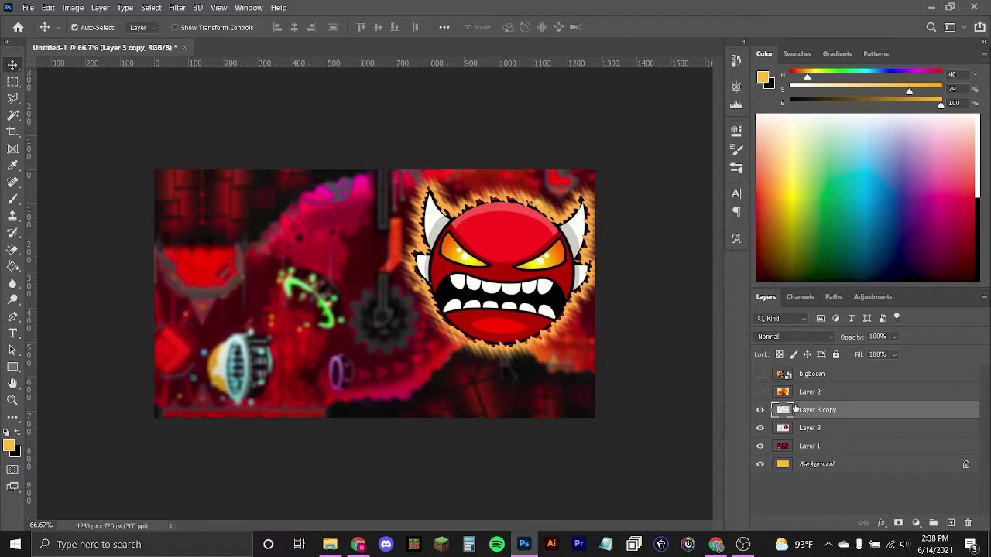
left_click_drag(818, 415, 817, 438)
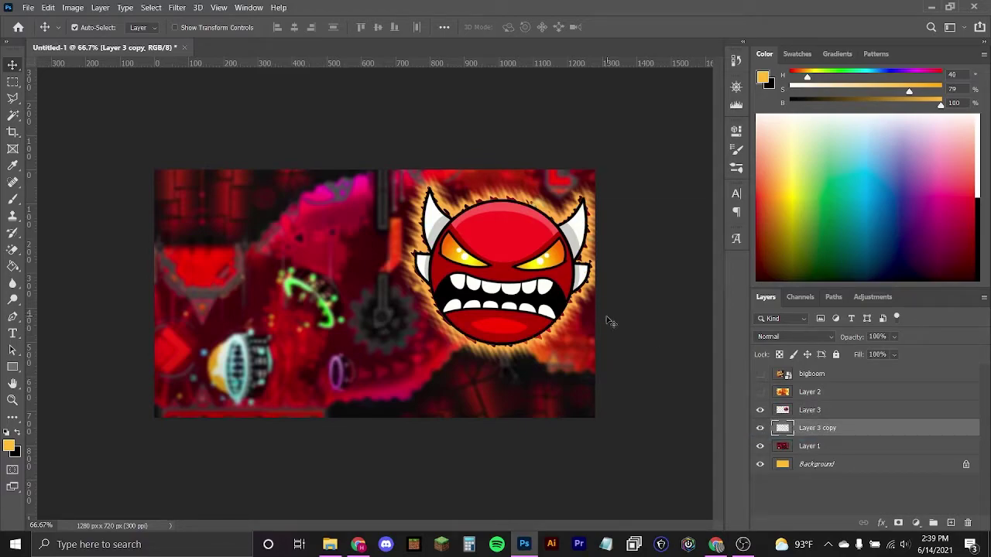
Group Layer 3 and Layer 3 copy, and nudge the group slightly up and to the left on the canvas
left_click(830, 411)
left_click(828, 429, "shift")
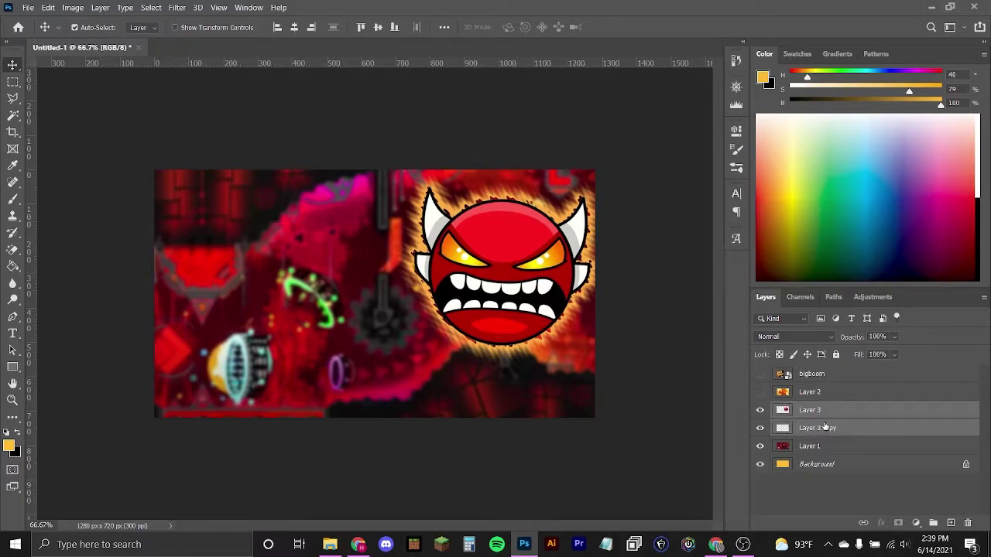
right_click(820, 413)
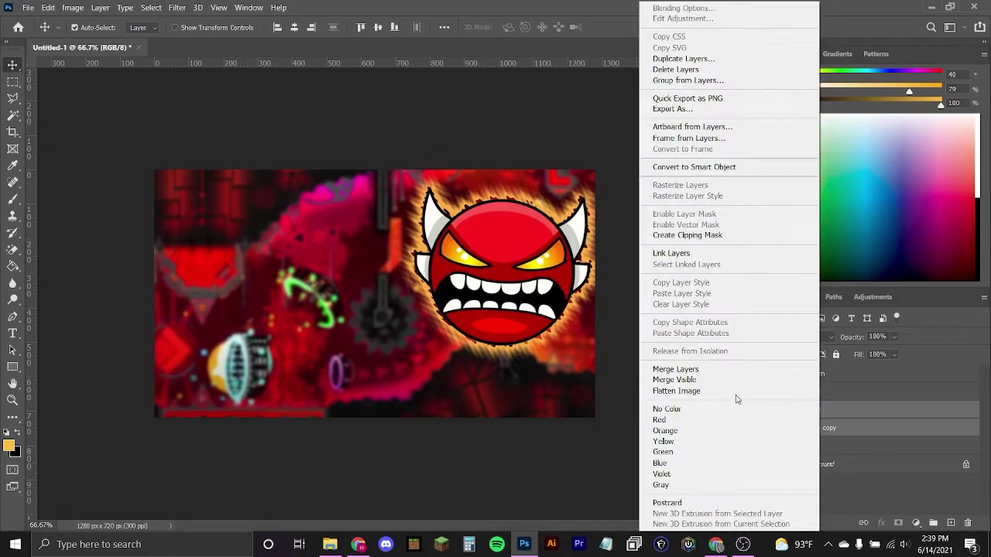
left_click(873, 418)
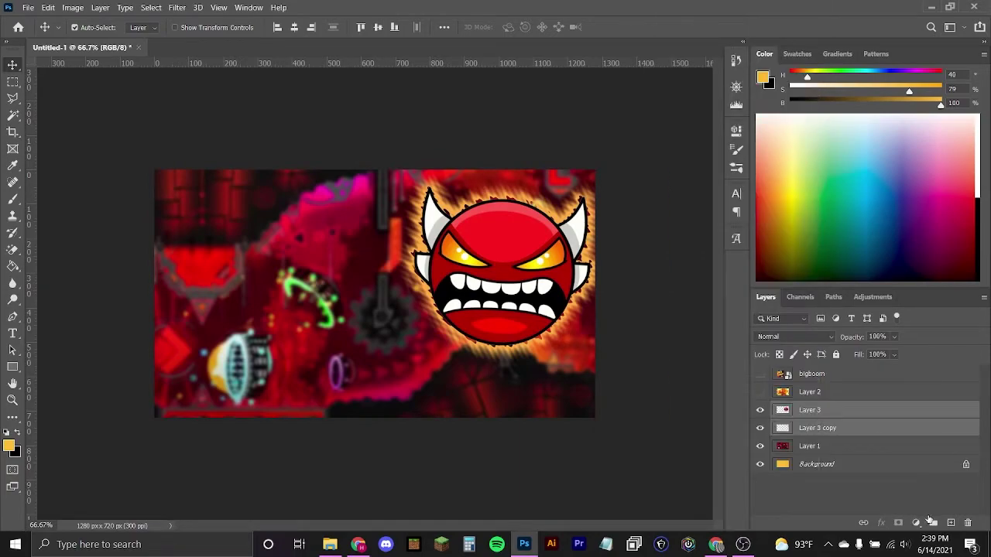
key("ctrl+g")
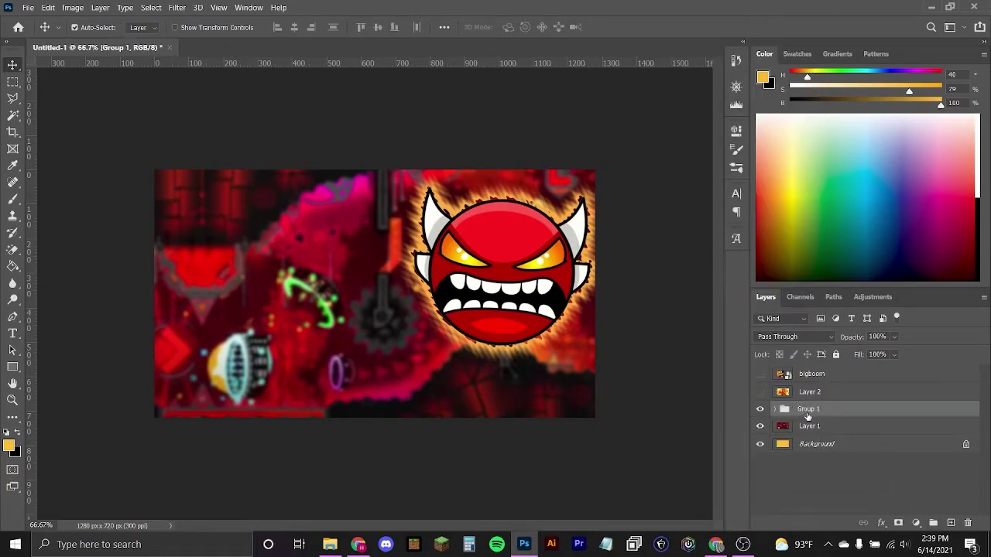
mouse_move(500, 262)
left_mouse_down()
mouse_move(511, 243)
mouse_move(493, 254)
left_mouse_up()
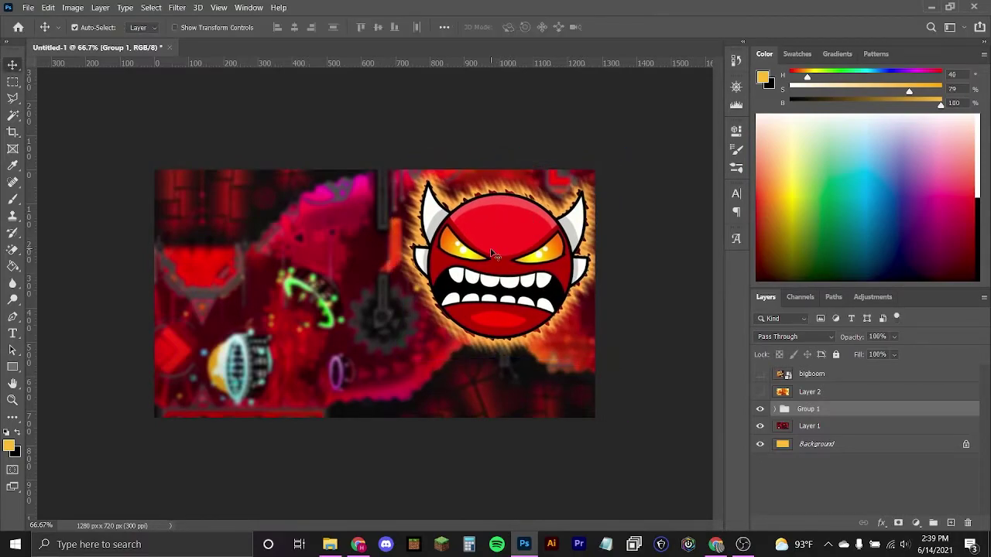
Add a new layer above Group 1 and choose the Oxygene 1 font for the Type tool
left_click(830, 393)
left_click(825, 409)
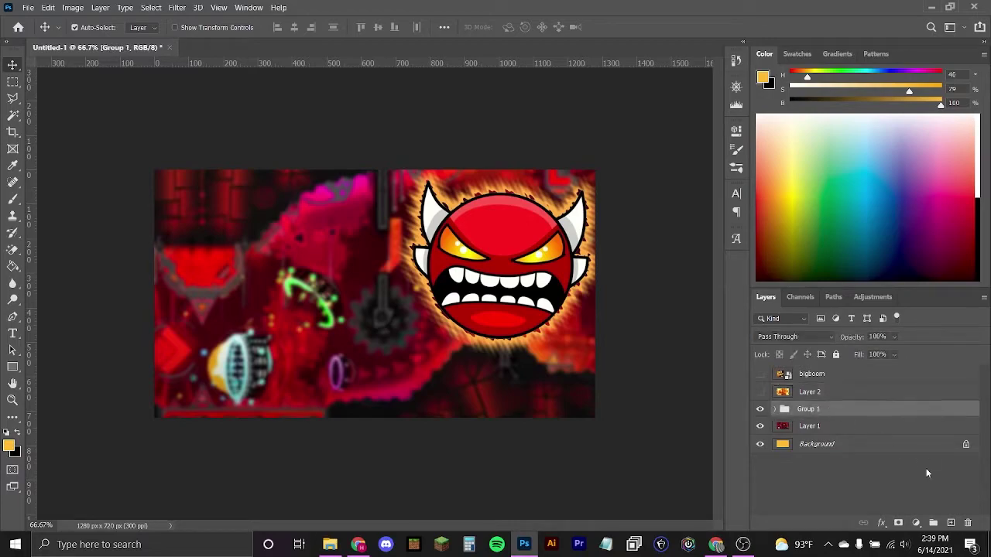
left_click(951, 524)
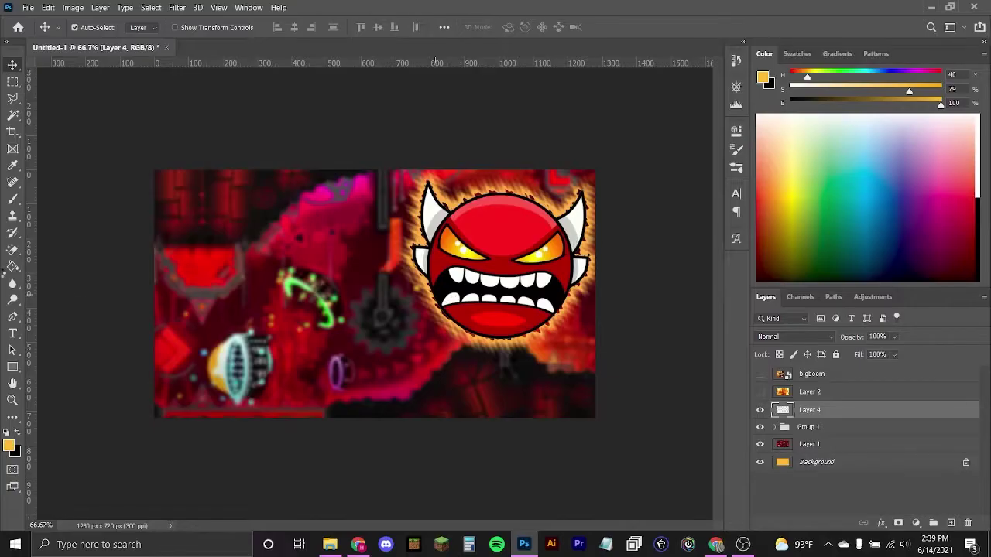
left_click(857, 239)
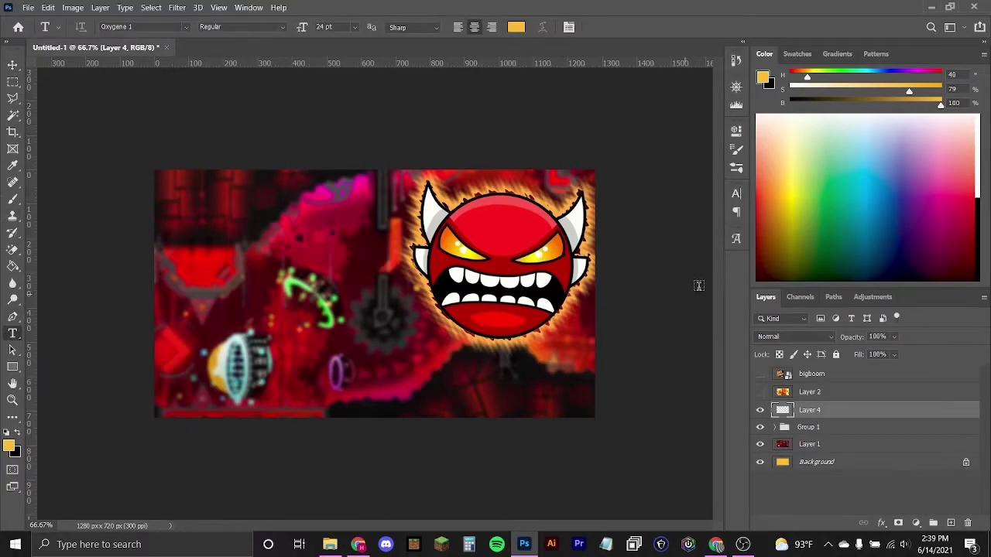
left_click(736, 193)
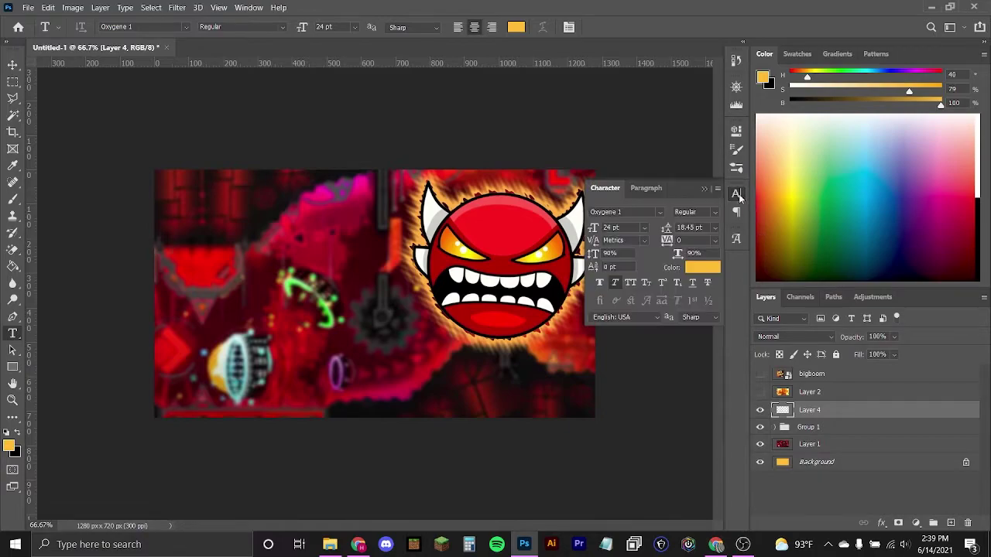
left_click(659, 212)
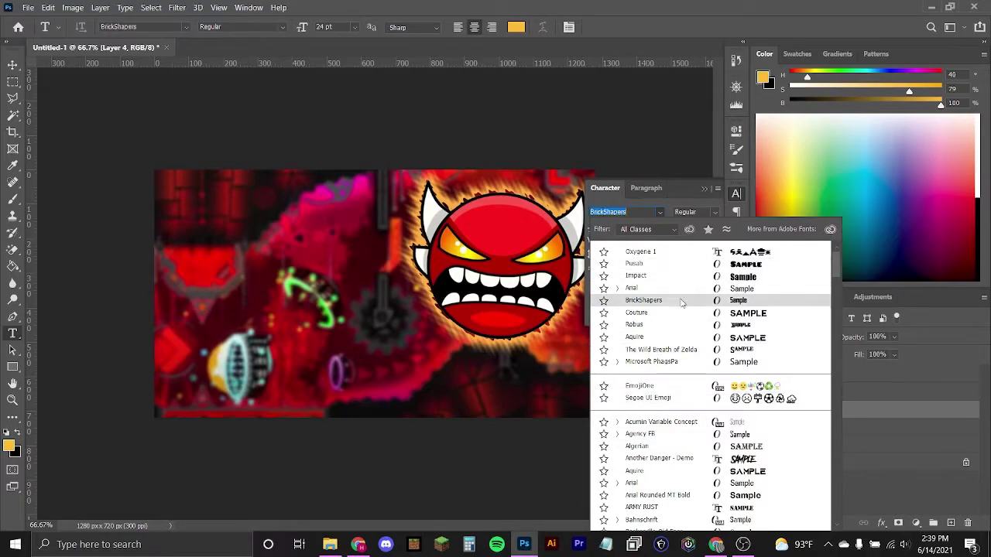
left_click(672, 253)
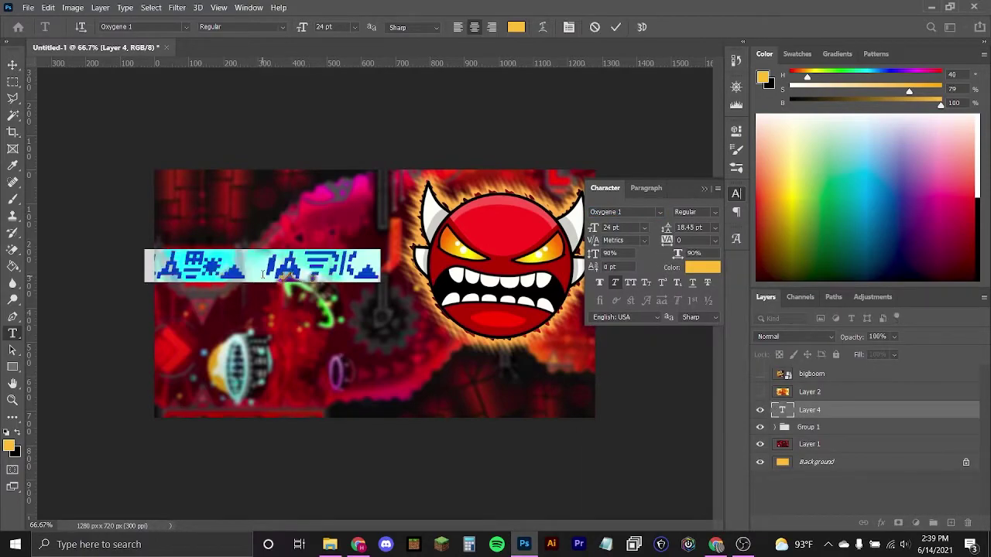
Write the title BIG BOOM on two lines over the left half of the canvas and commit the text
type("BIG")
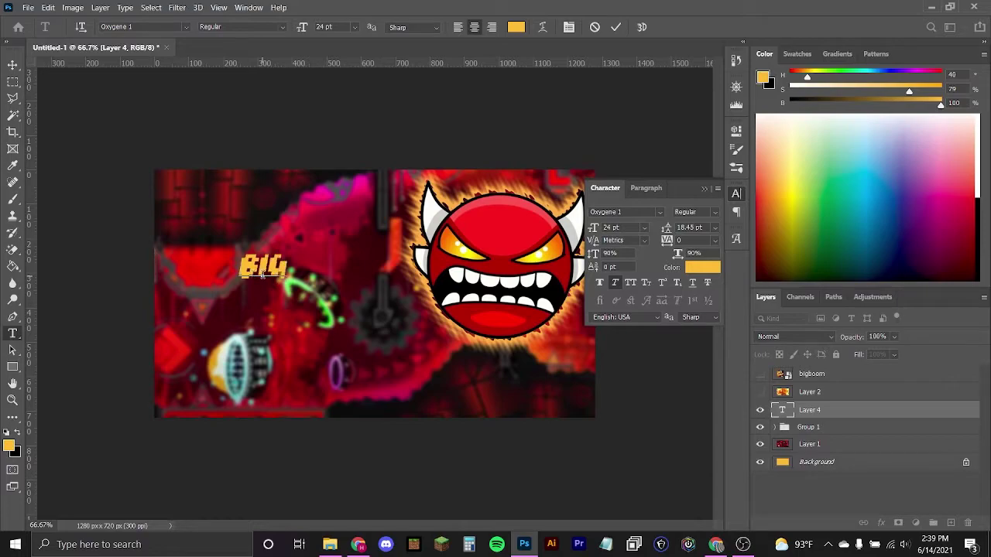
key("Return")
type("BOO")
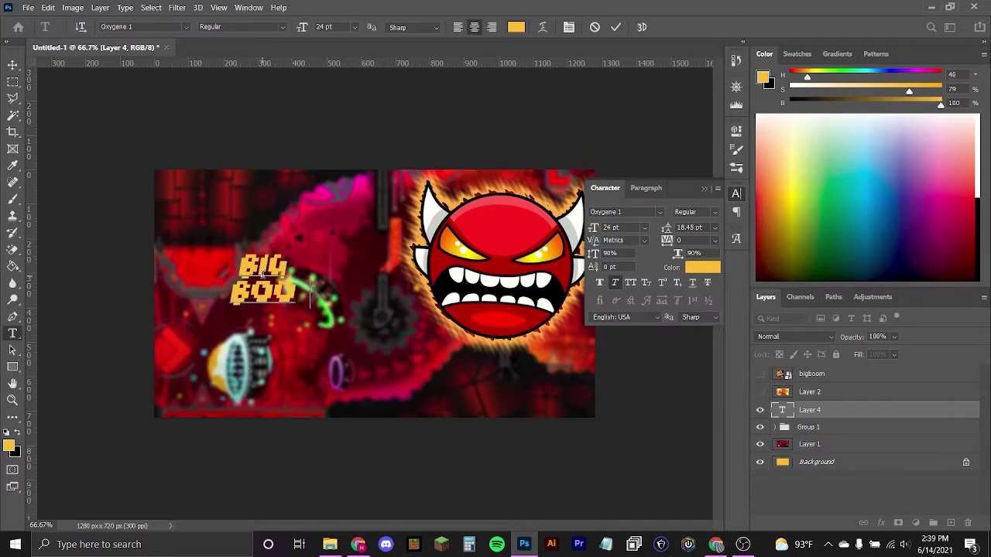
type("M")
left_click(222, 297)
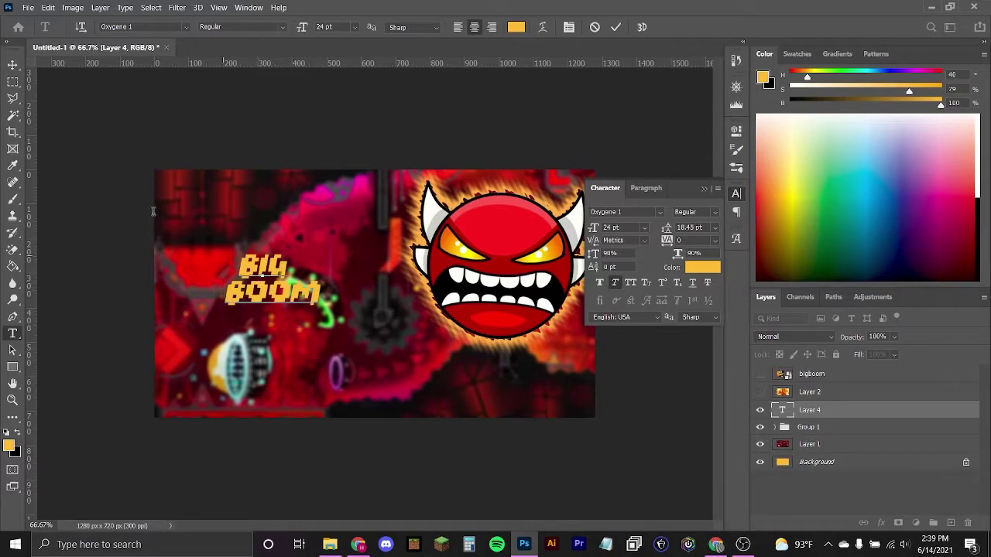
left_click(12, 65)
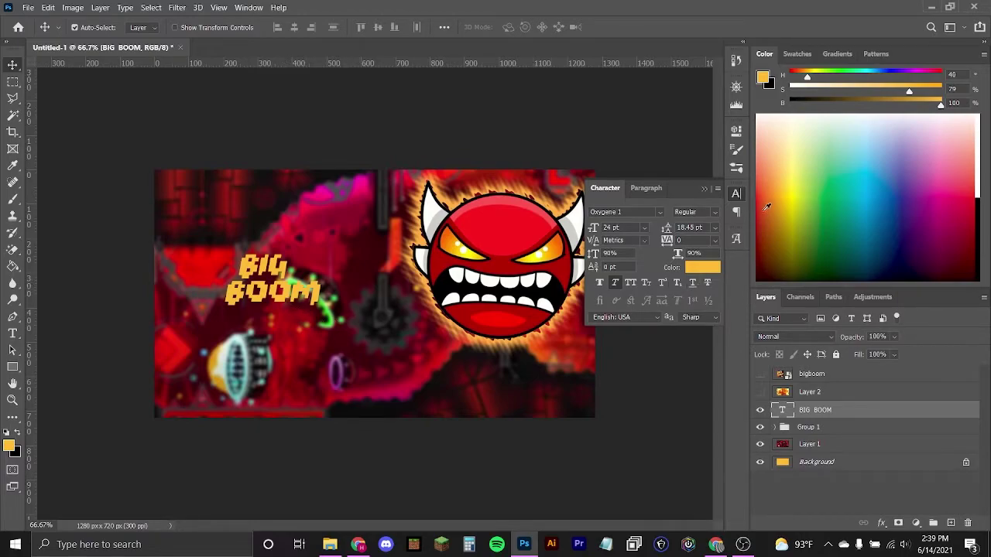
Transform the BIG BOOM text to about 75 pt, tilt it so it rises to the right, and position it beside the demon face
key("ctrl+t")
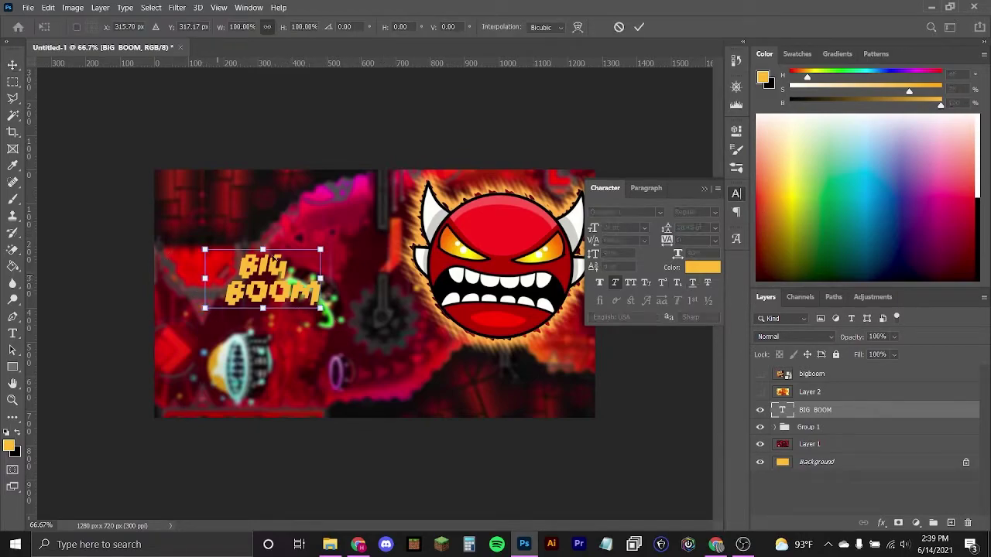
left_click_drag(316, 279, 353, 315)
left_click_drag(326, 182, 447, 265)
left_click_drag(392, 295, 397, 303)
key("Return")
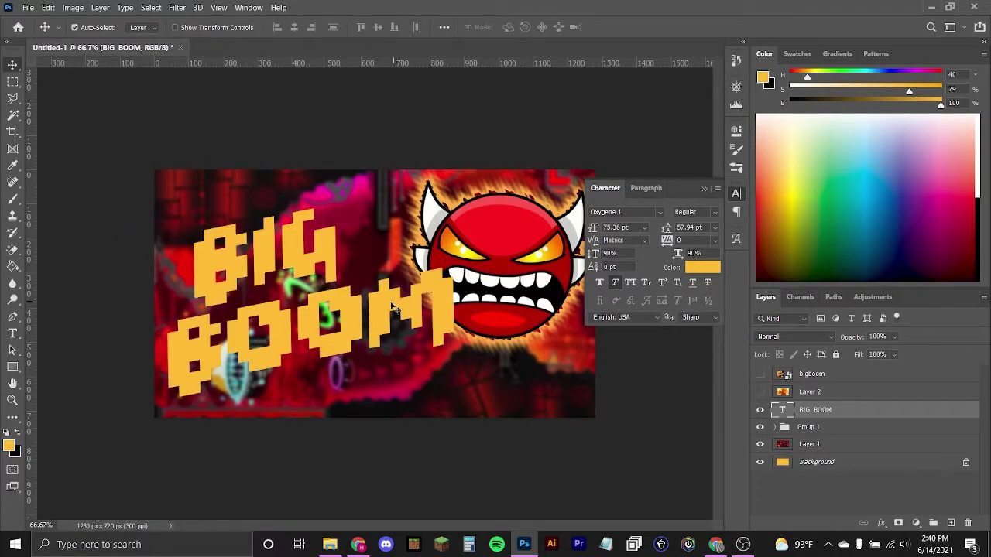
Show the bigboom reference layer to compare its lettering with the new title, and hide it again
left_click(760, 374)
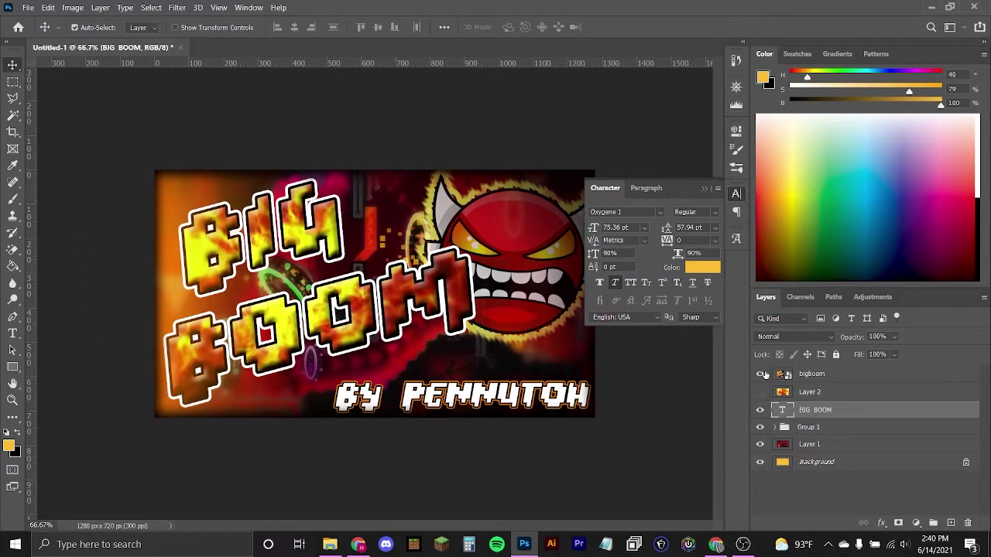
left_click(765, 375)
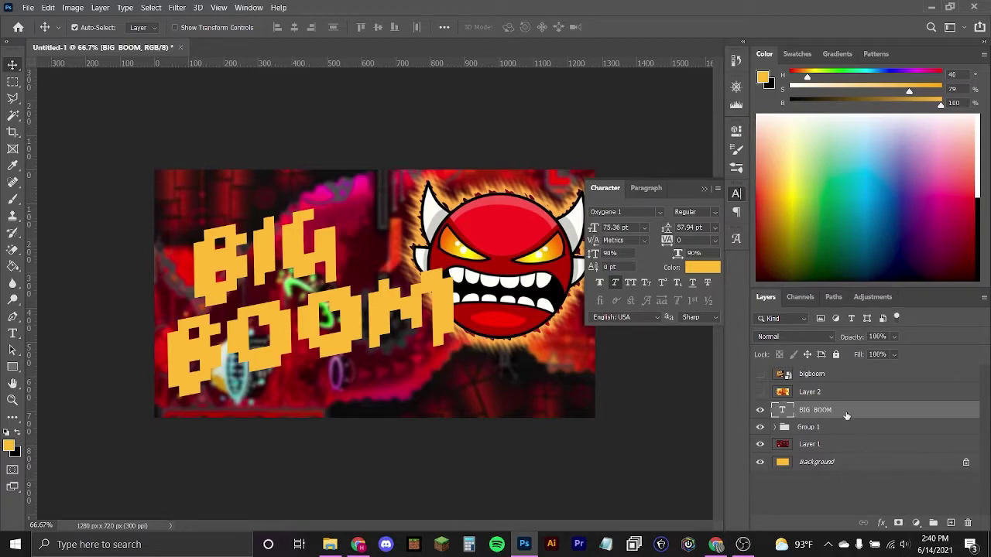
right_click(889, 508)
key("Escape")
left_click(759, 373)
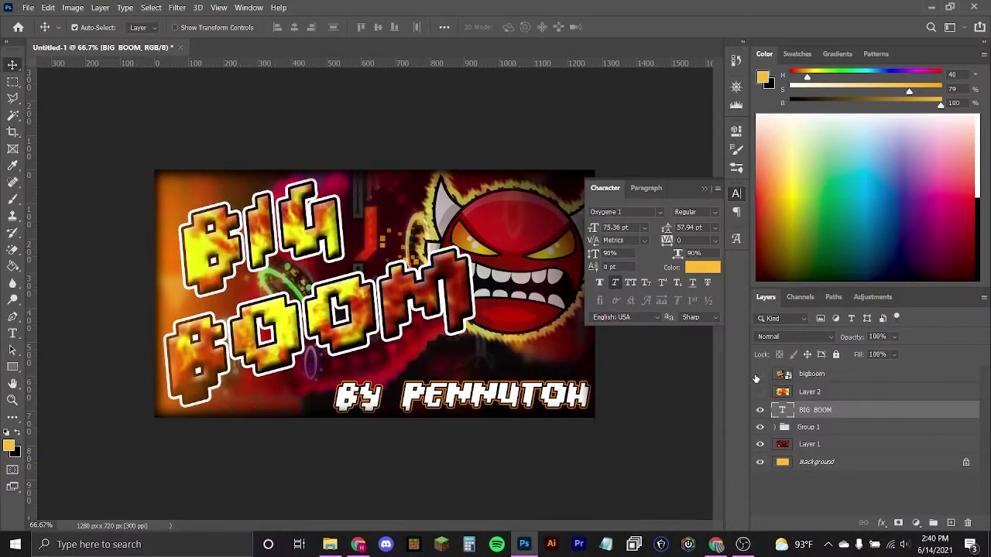
left_click(759, 374)
Add two outside Stroke effects to the BIG BOOM text: an 8 px black one and a 16 px white one
left_click(881, 524)
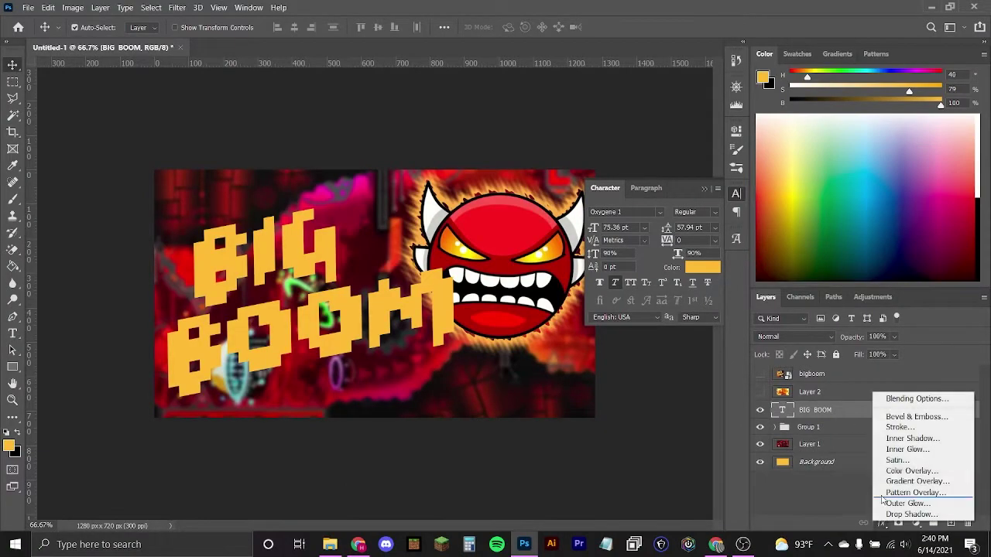
left_click(897, 427)
left_click_drag(283, 75, 763, 103)
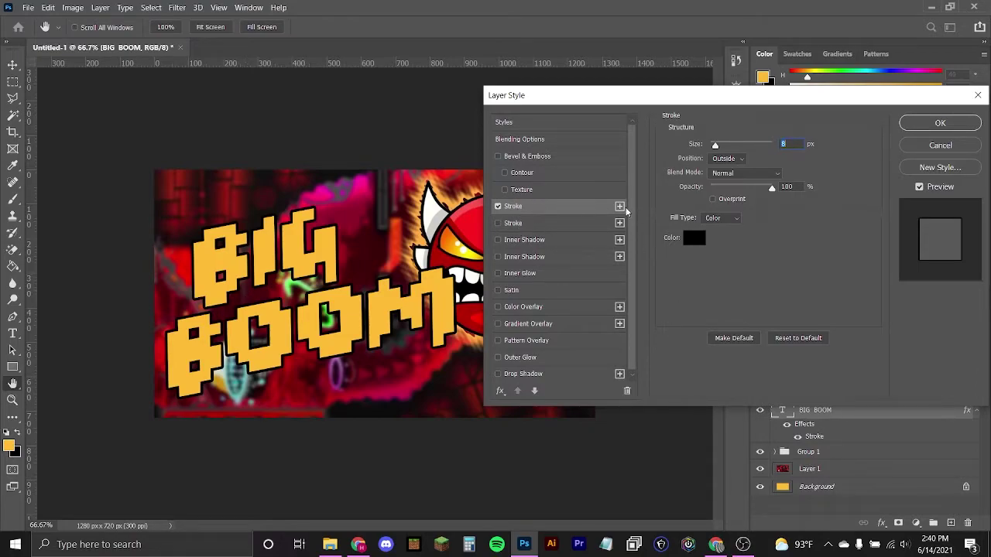
left_click(521, 224)
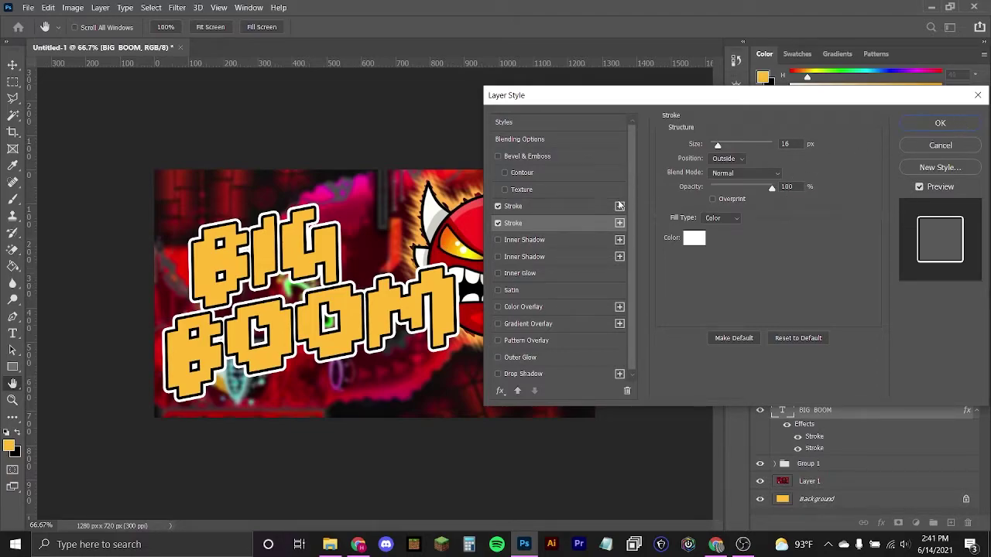
Add a smooth Inner Bevel to the BIG BOOM text with shading angle -53° and altitude 26°, and apply the layer style
left_click(541, 159)
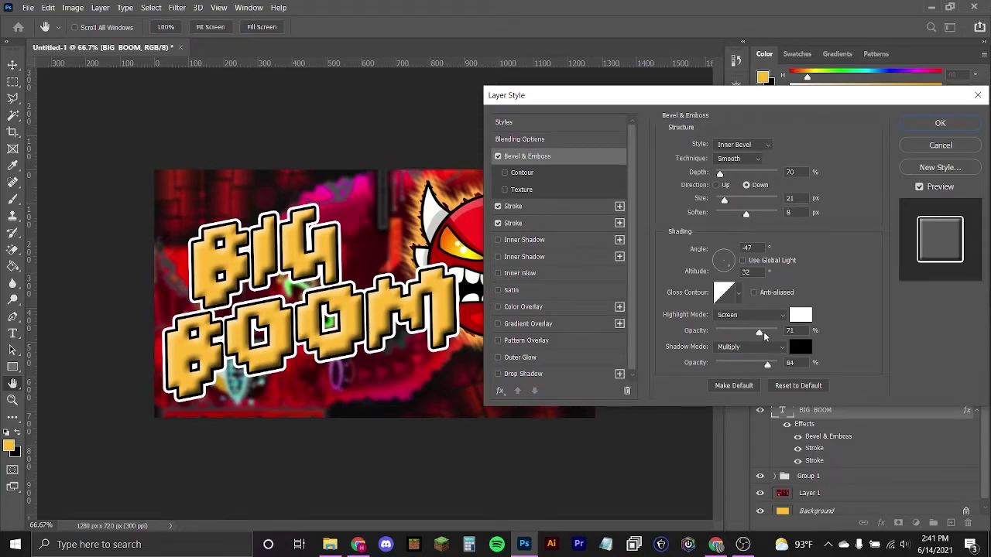
left_click(720, 258)
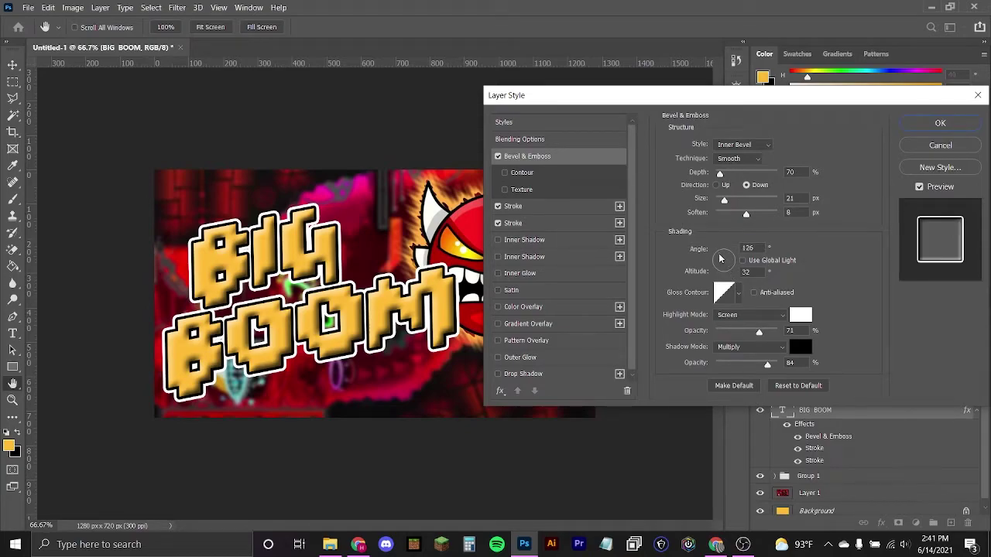
left_click(729, 269)
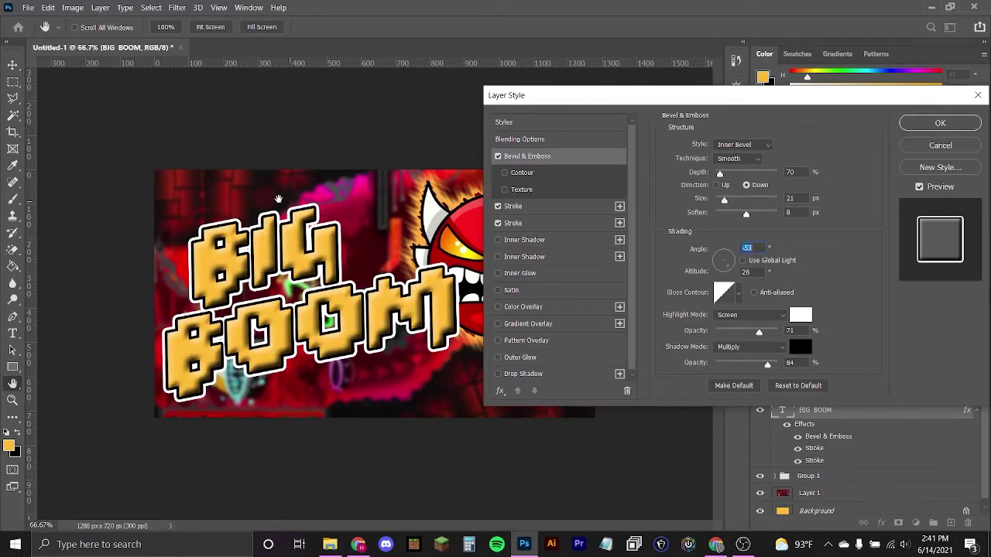
left_click(934, 127)
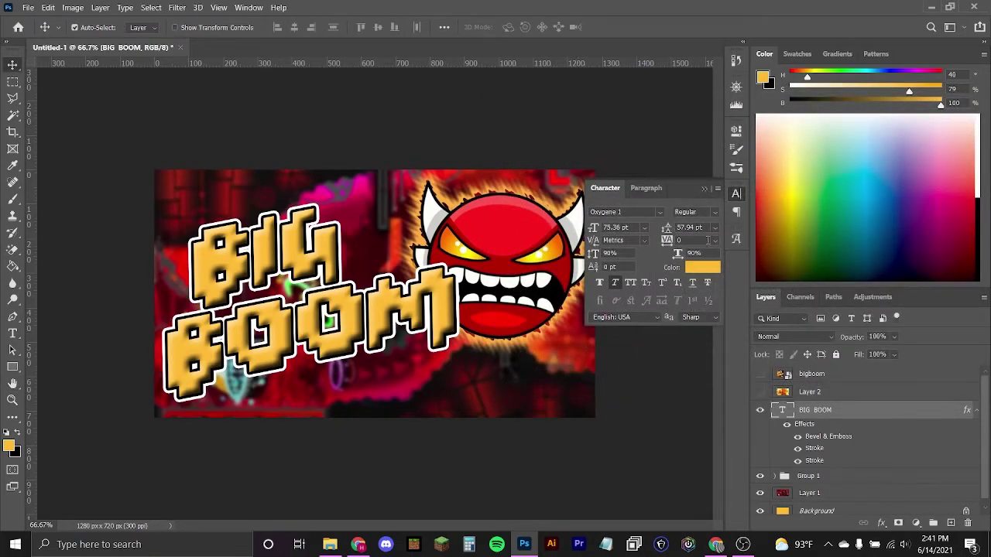
Show the fire texture on Layer 2, lower its opacity to 51%, and scale it down to cover the BIG BOOM text
left_click(737, 194)
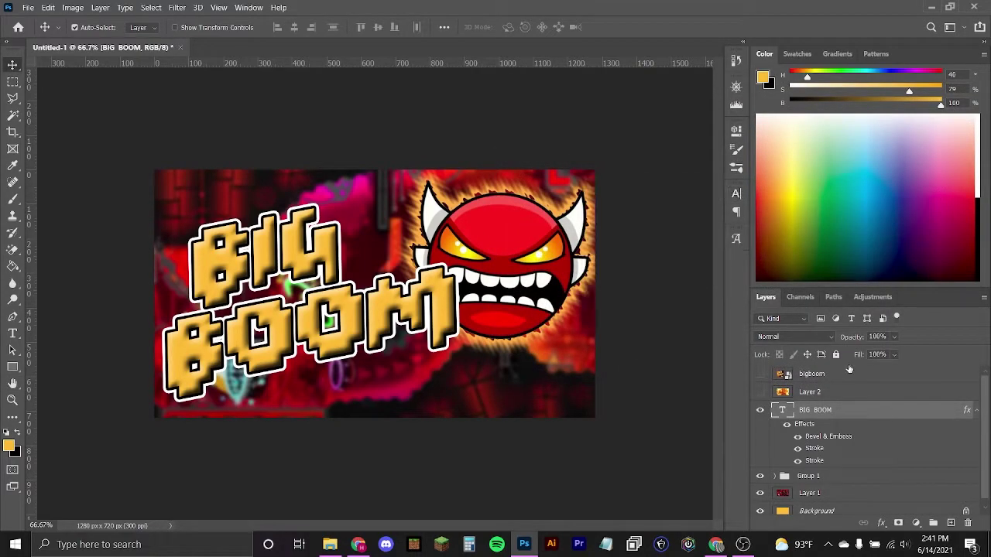
left_click(812, 392)
left_click(759, 392)
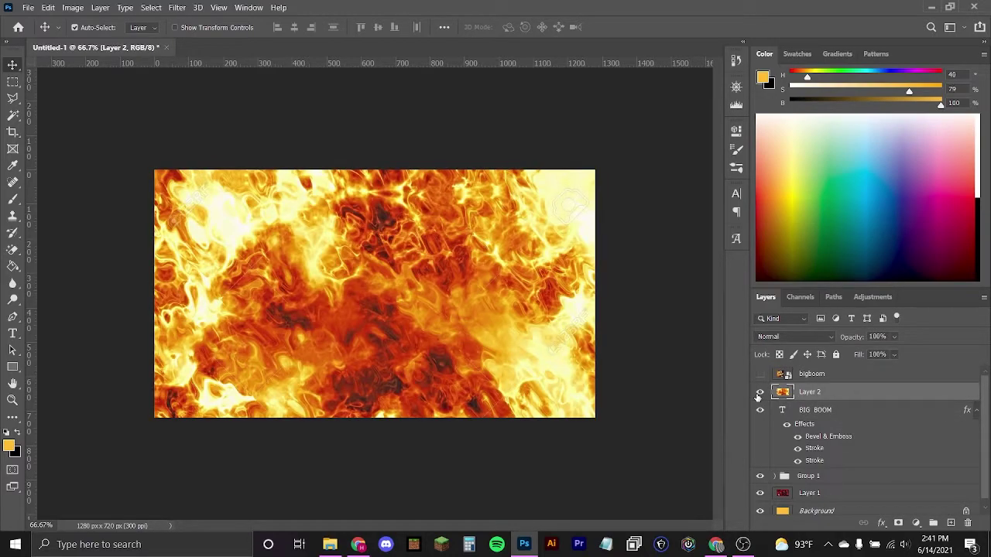
key("ctrl+t")
left_click_drag(507, 293, 419, 254)
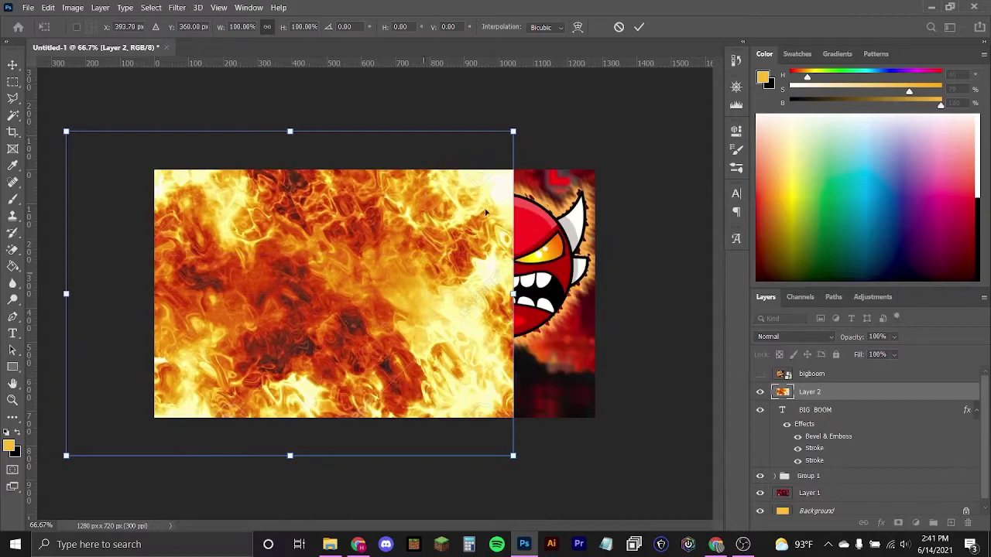
left_click_drag(513, 295, 411, 351)
left_click(893, 336)
left_click_drag(913, 354, 880, 355)
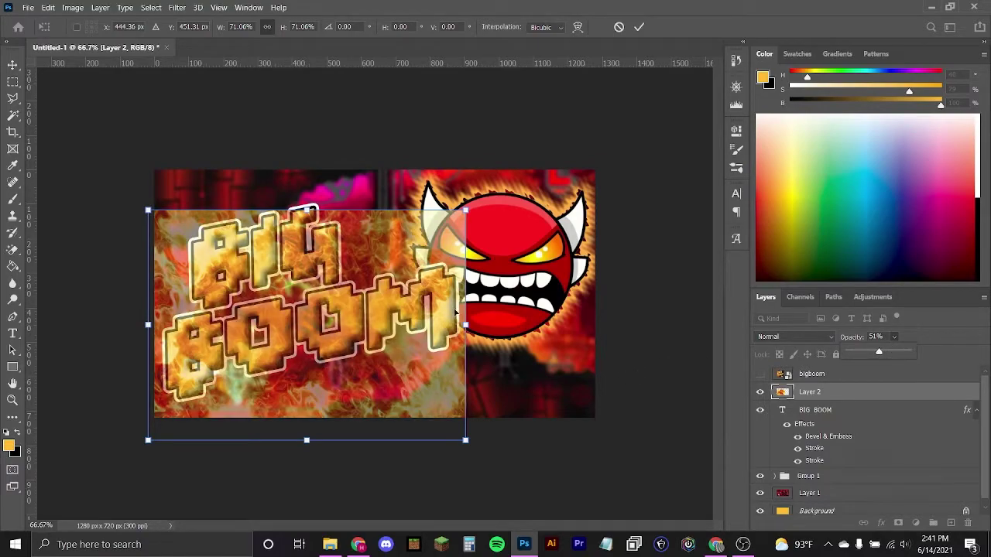
left_click_drag(467, 327, 438, 308)
key("Return")
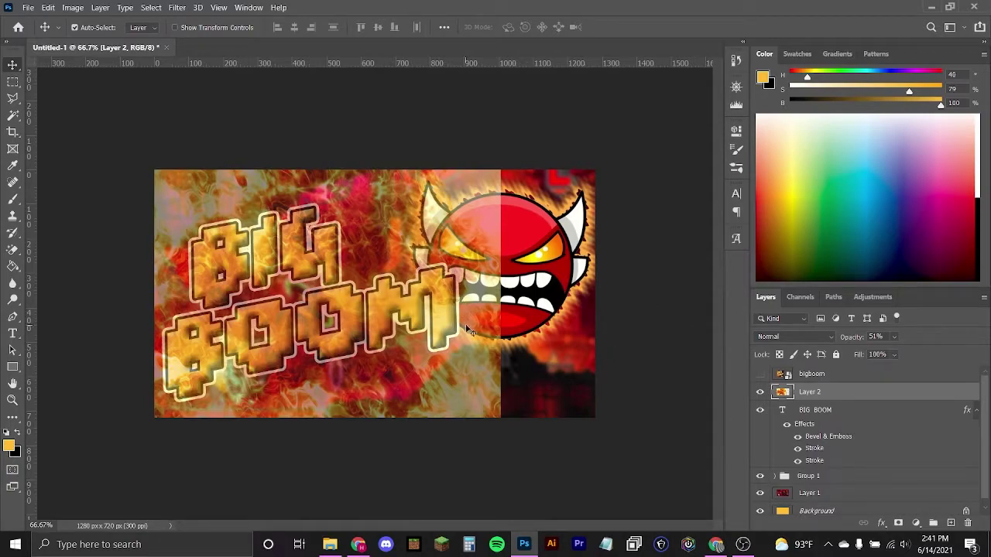
key("ctrl+t")
mouse_move(500, 312)
left_mouse_down()
mouse_move(476, 312)
mouse_move(500, 312)
left_mouse_up()
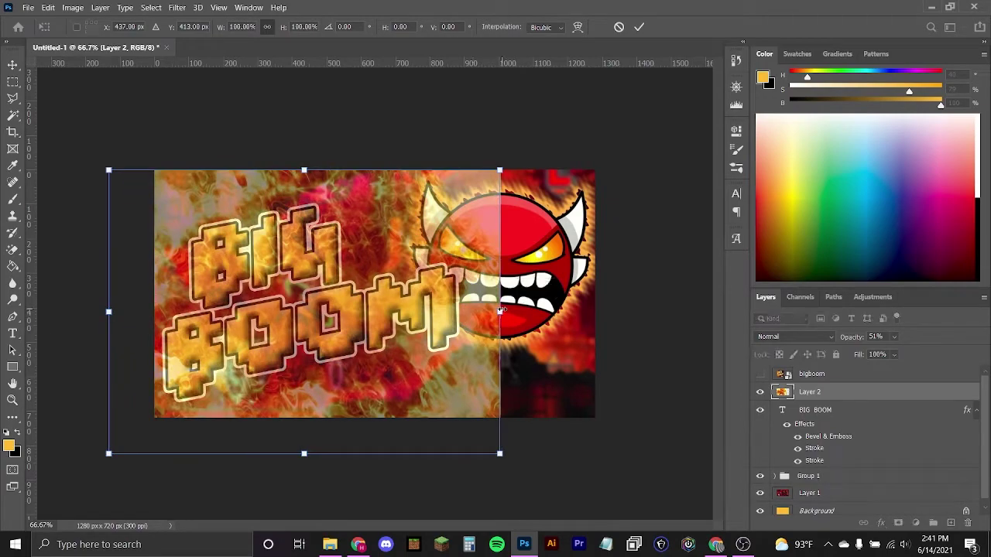
key("Return")
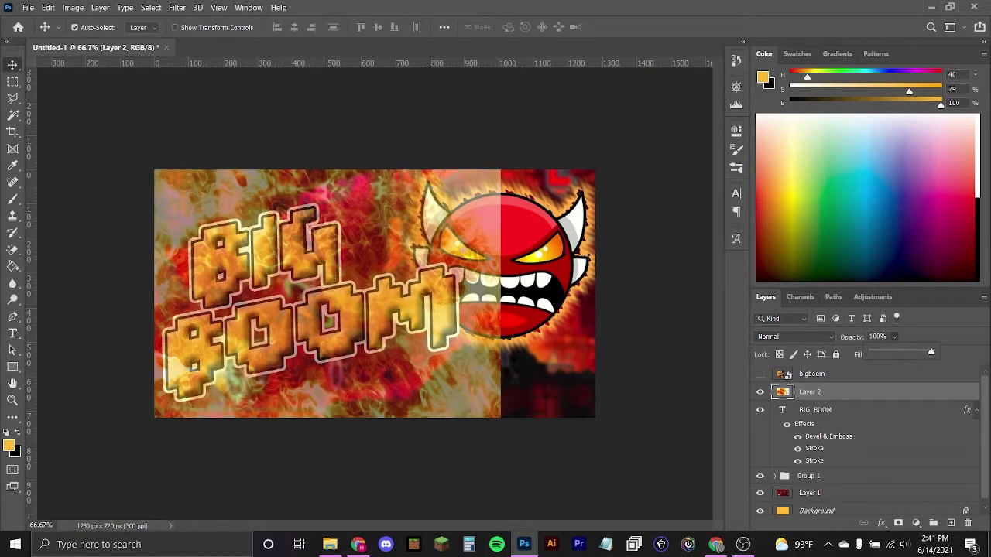
Restore Layer 2 to 100% opacity and clip the fire texture to the BIG BOOM text layer
left_click_drag(931, 352, 939, 350)
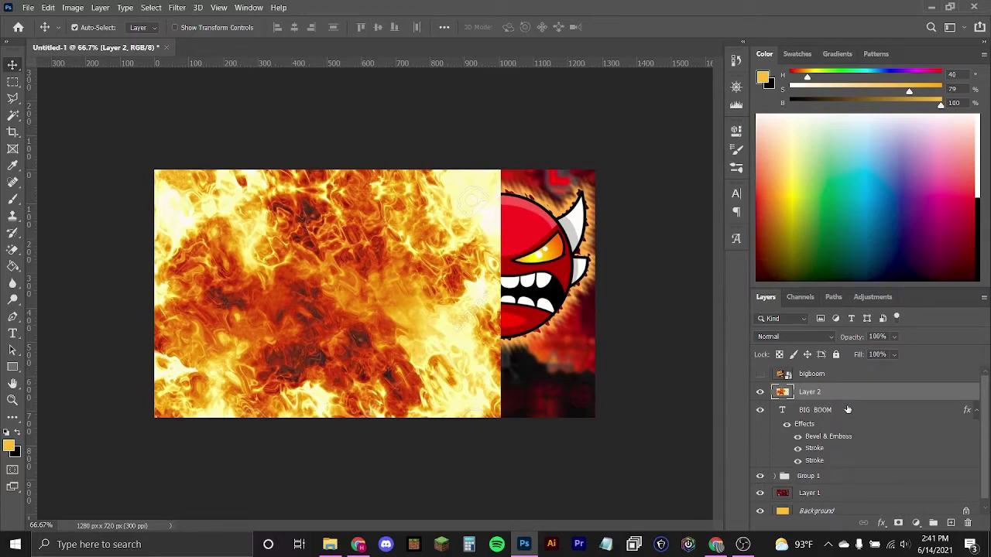
left_click_drag(844, 397, 839, 398)
left_click_drag(814, 396, 863, 400)
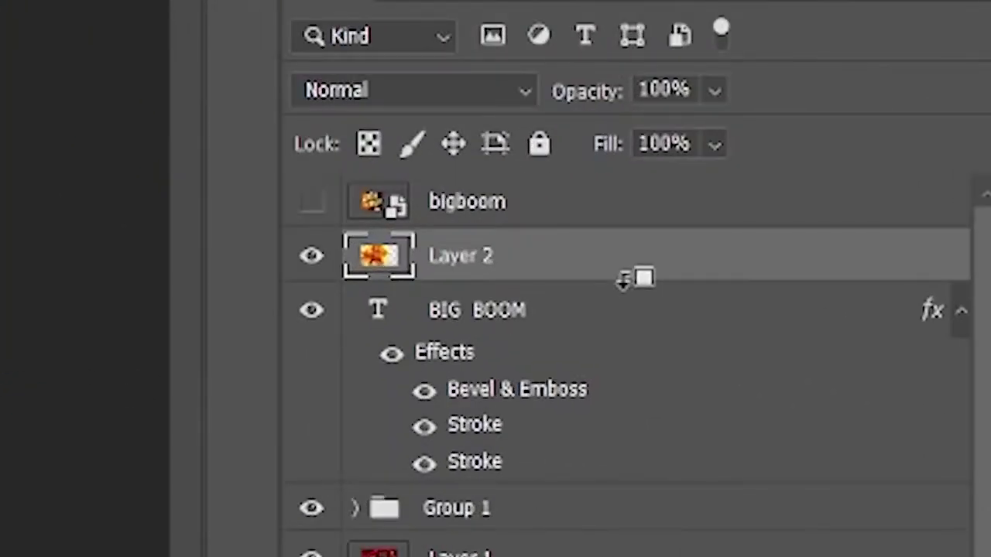
left_click(624, 280, "alt")
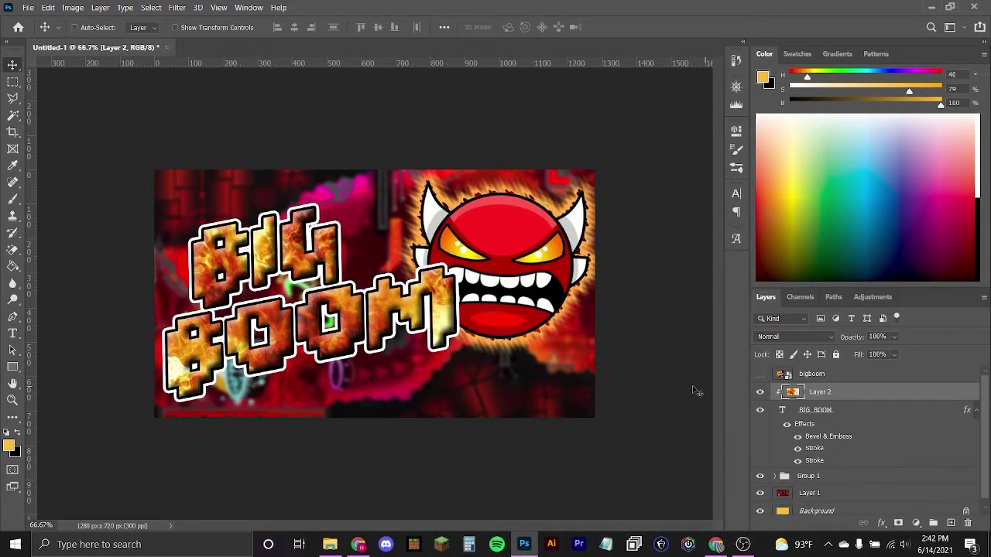
Try shifting the clipped fire texture inside the BIG BOOM lettering
key("ctrl+t")
left_click_drag(328, 347, 285, 341)
key("Return")
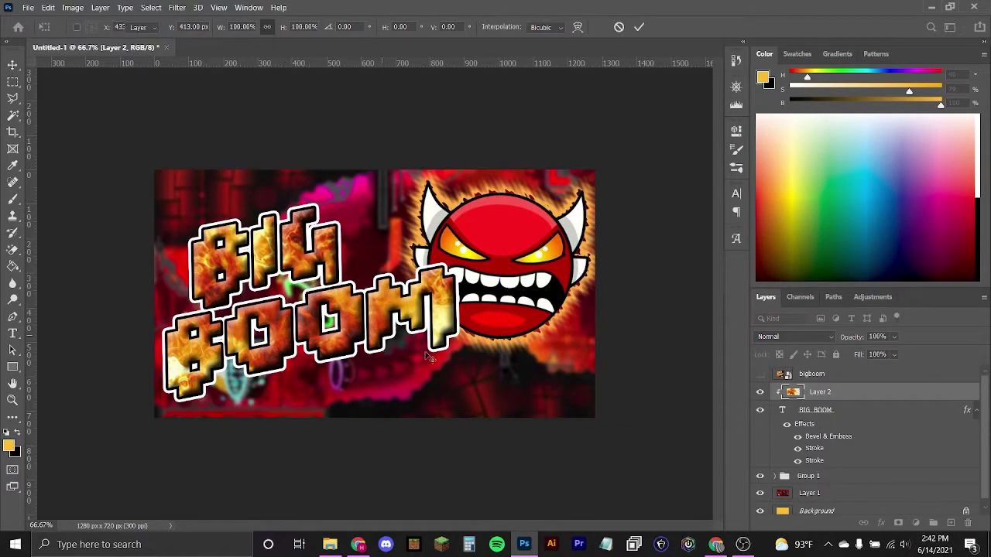
Check the bigboom reference, and add a black Multiply Drop Shadow to BIG BOOM with 51% opacity, 0 px distance, 14% spread and 63 px size
left_click(760, 374)
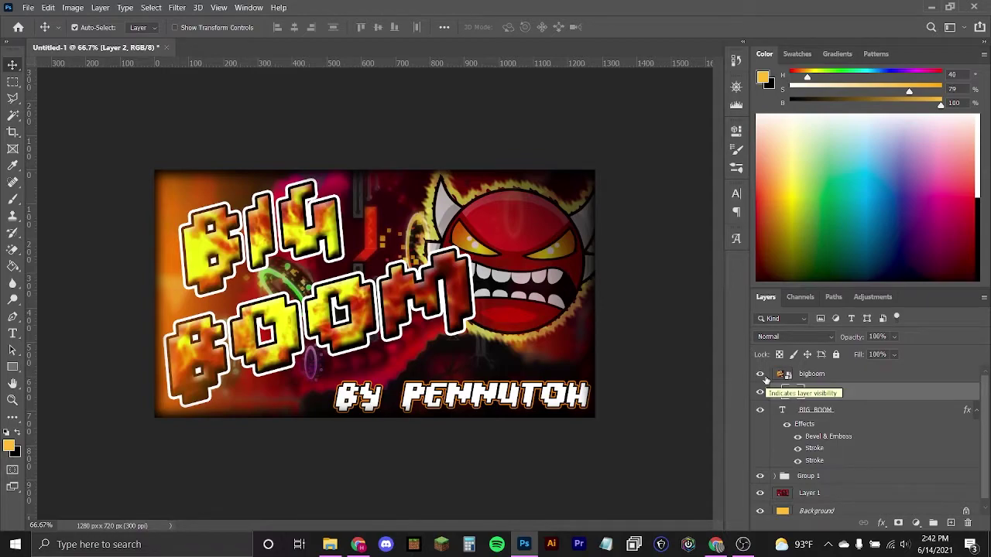
left_click(762, 374)
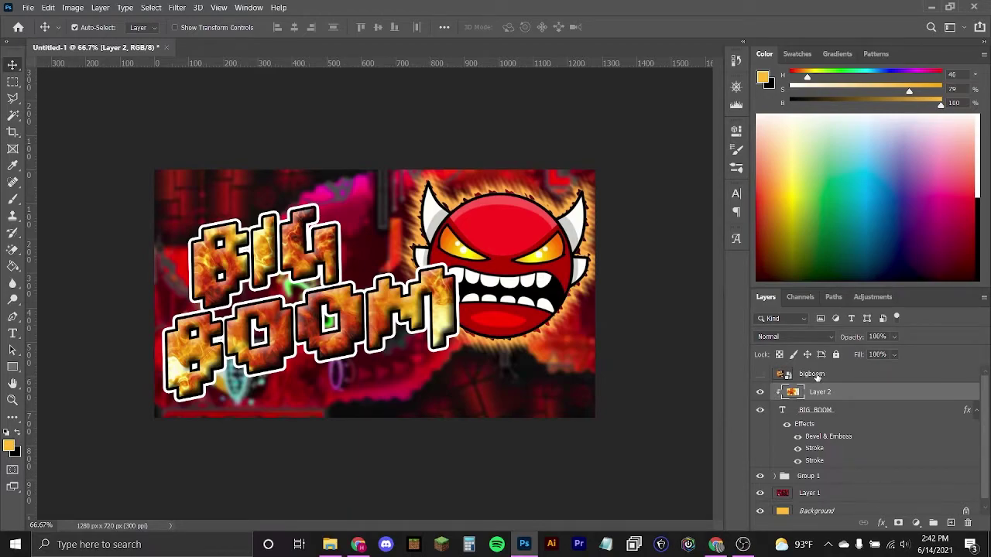
left_click(845, 410)
left_click(880, 523)
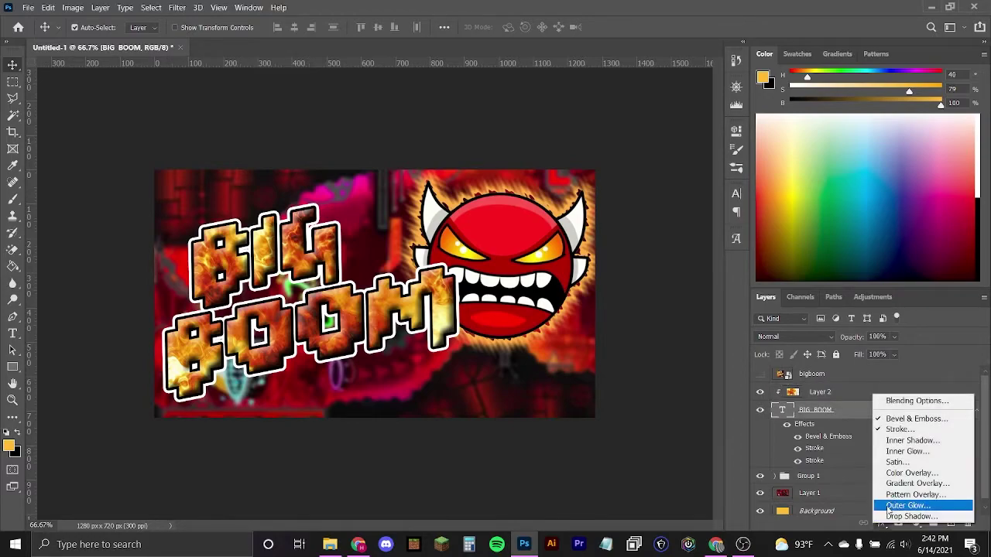
left_click(899, 516)
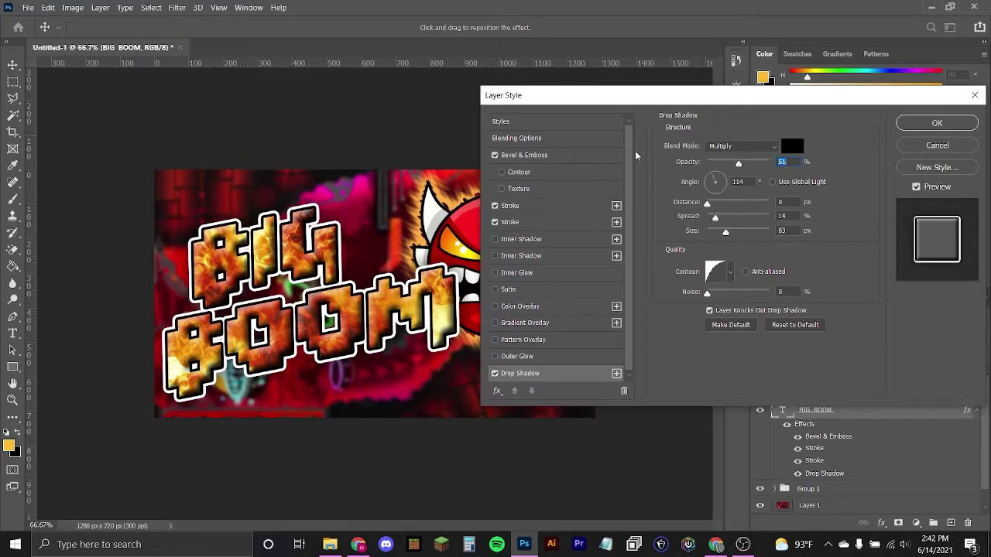
left_click(496, 374)
left_click(495, 373)
left_click(496, 374)
left_click(495, 373)
left_click(495, 374)
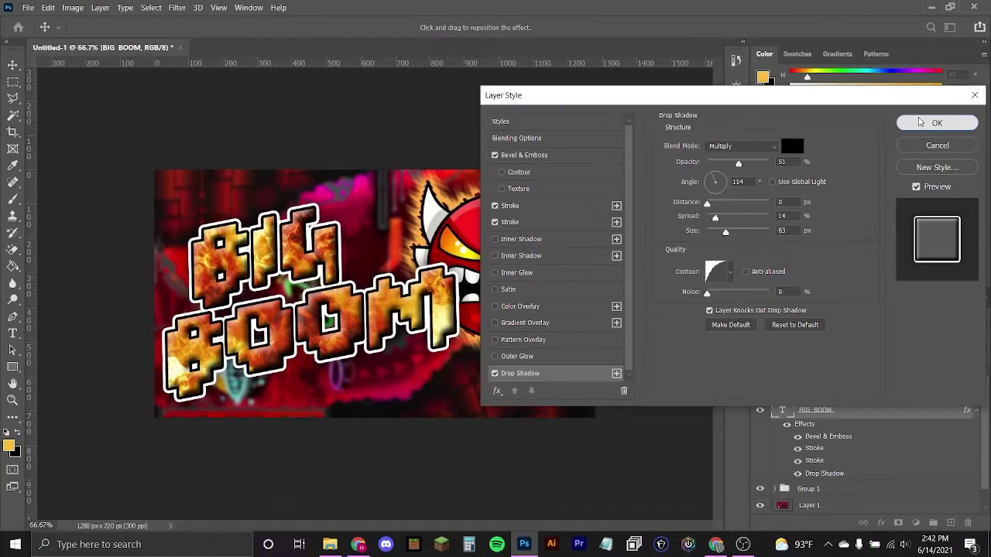
left_click(933, 122)
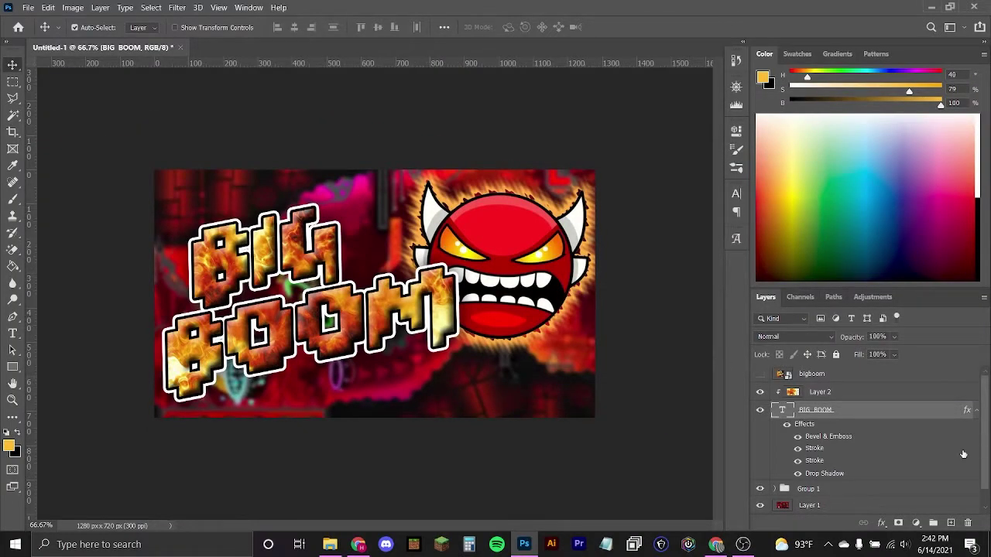
Create a new layer above the fire texture and fill it entirely with black
left_click(854, 395)
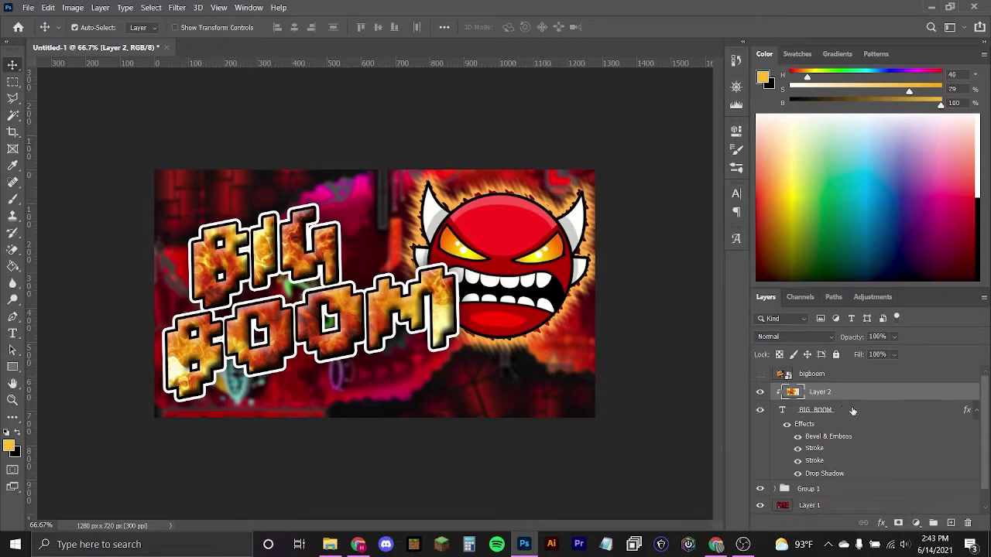
left_click(950, 523)
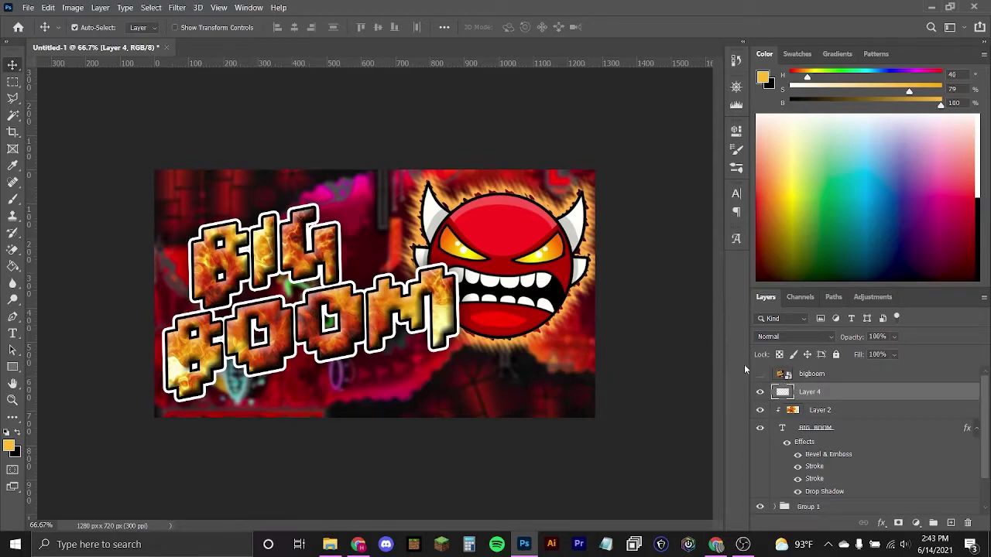
key("g")
left_click_drag(940, 103, 790, 103)
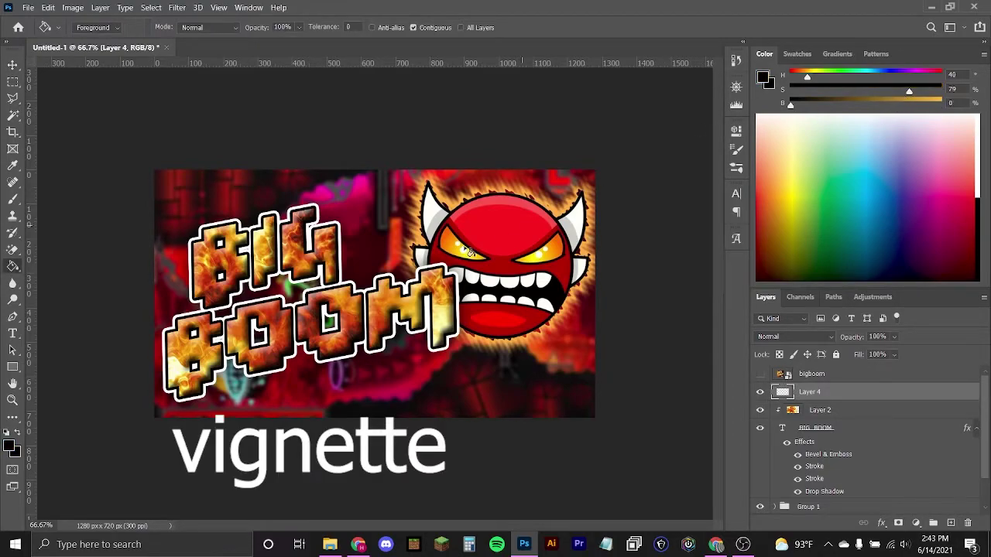
left_click(474, 252)
Delete a rectangular area just inside the canvas edges from the black layer, leaving a thin black frame, and deselect
left_click(13, 81)
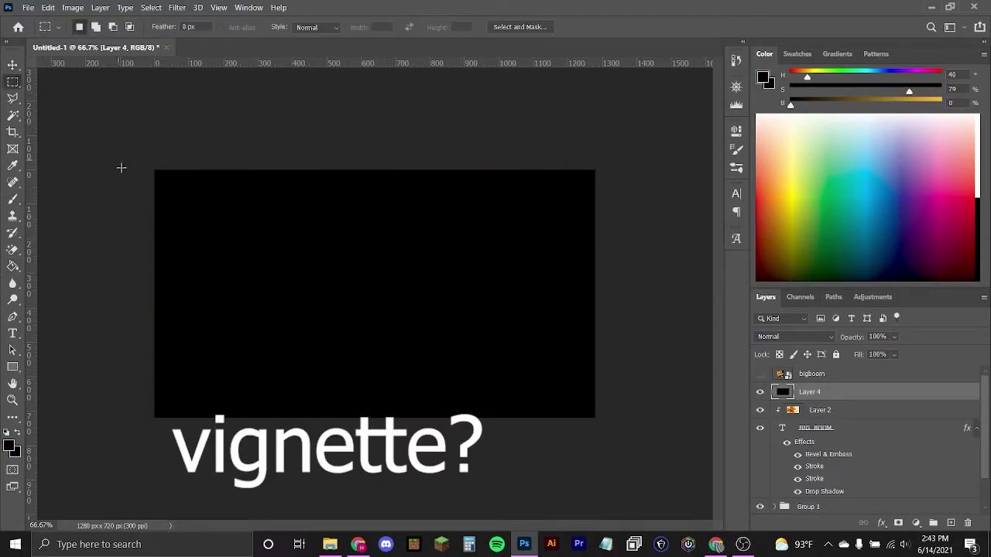
left_click_drag(163, 178, 588, 410)
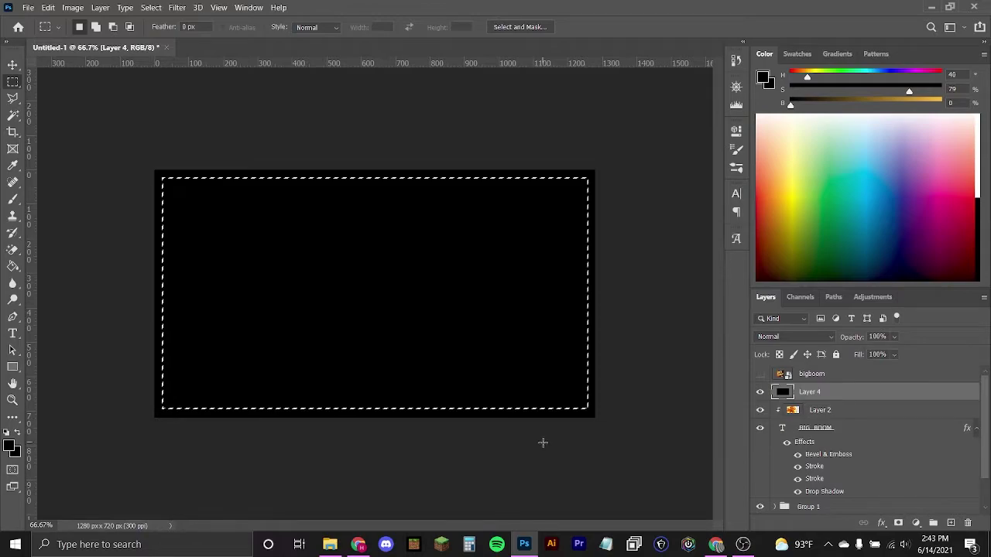
key("Delete")
key("ctrl+d")
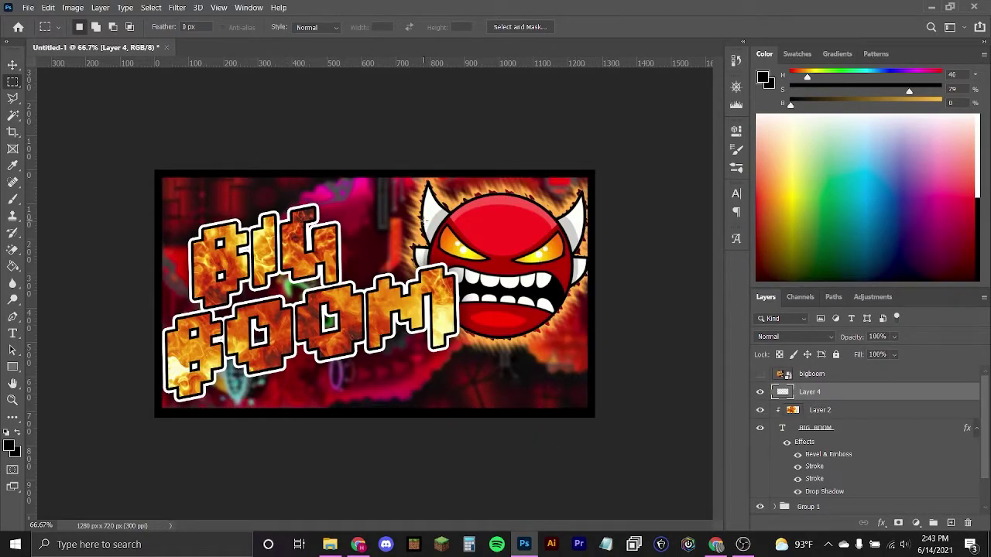
Soften the black frame into a vignette with a 16.6-pixel Gaussian Blur, and compare it with the bigboom reference layer
left_click(177, 8)
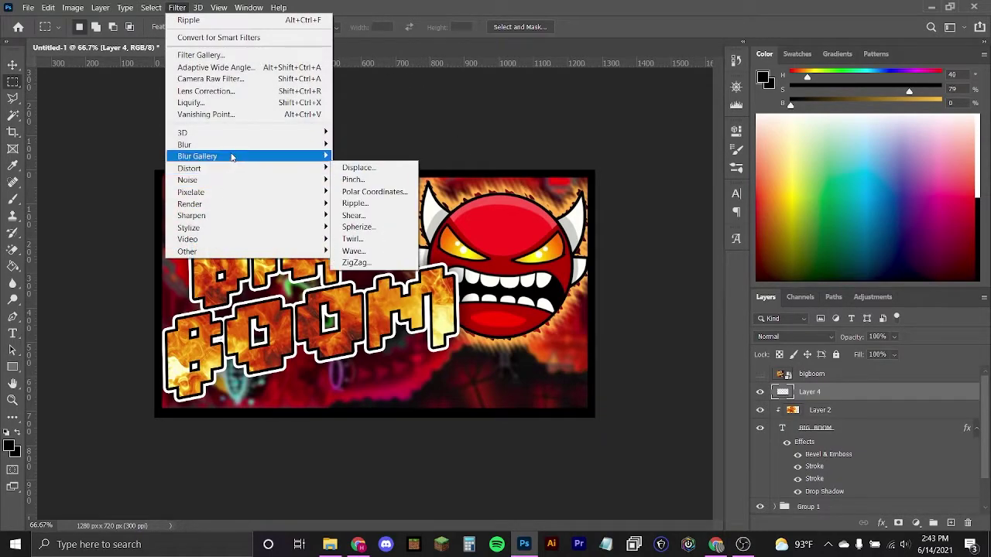
mouse_move(316, 147)
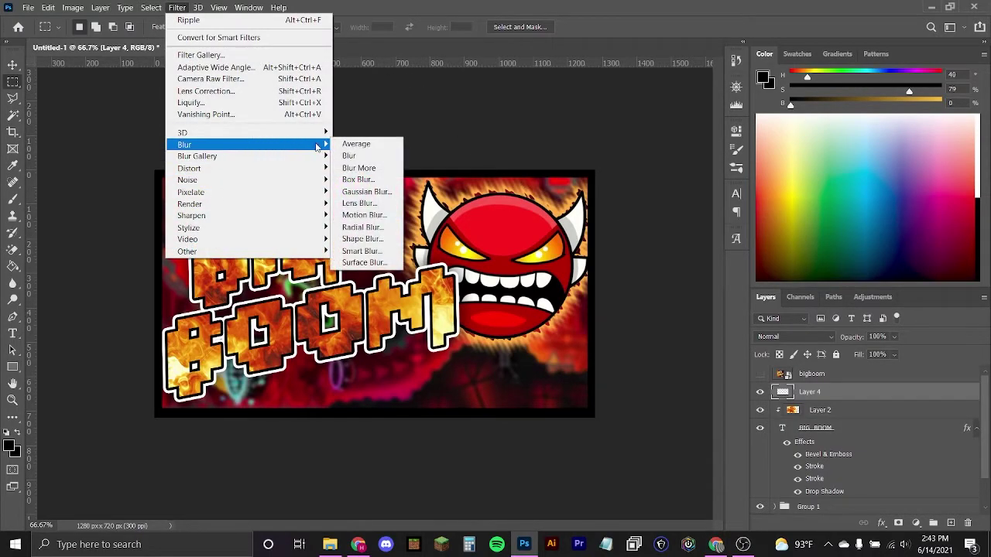
left_click(354, 193)
left_click_drag(664, 302, 688, 308)
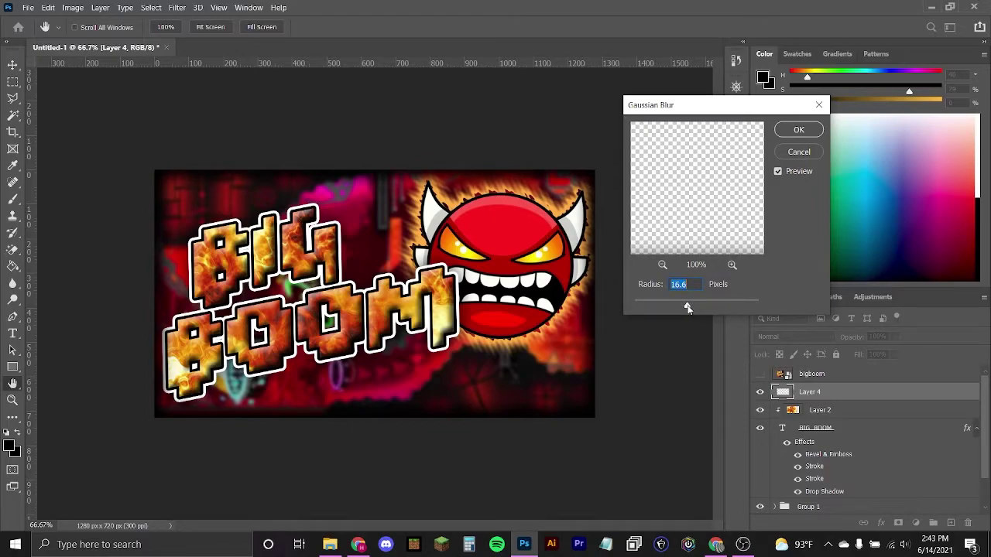
left_click(797, 131)
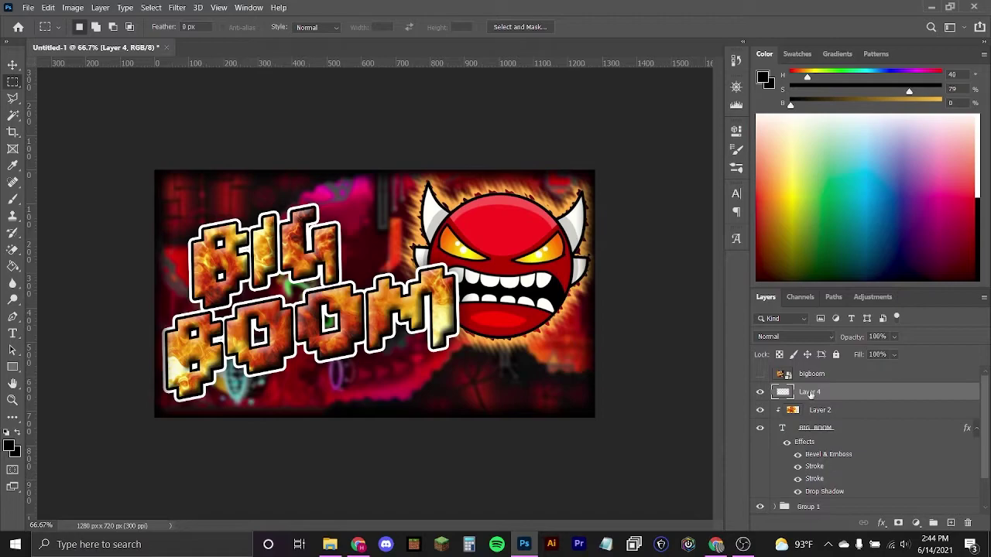
left_click(759, 374)
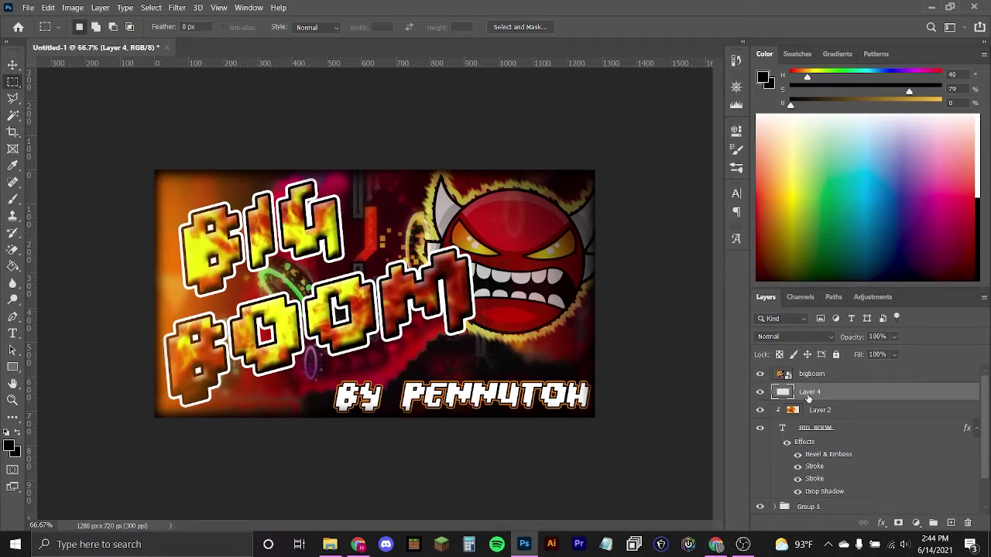
left_click(759, 374)
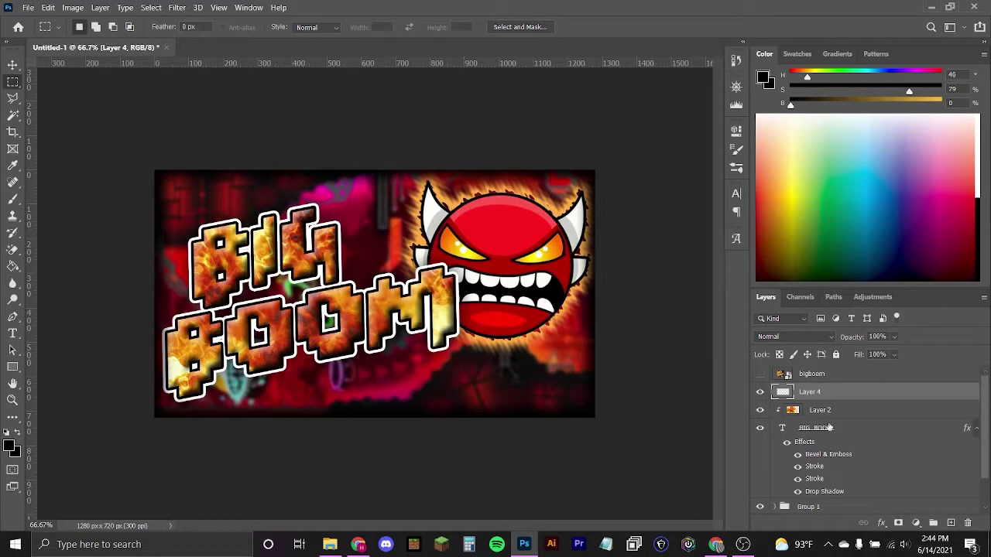
Create a new layer above the fire texture, activate the Brush tool and look through the general brush presets
left_click(841, 411)
left_click(951, 523)
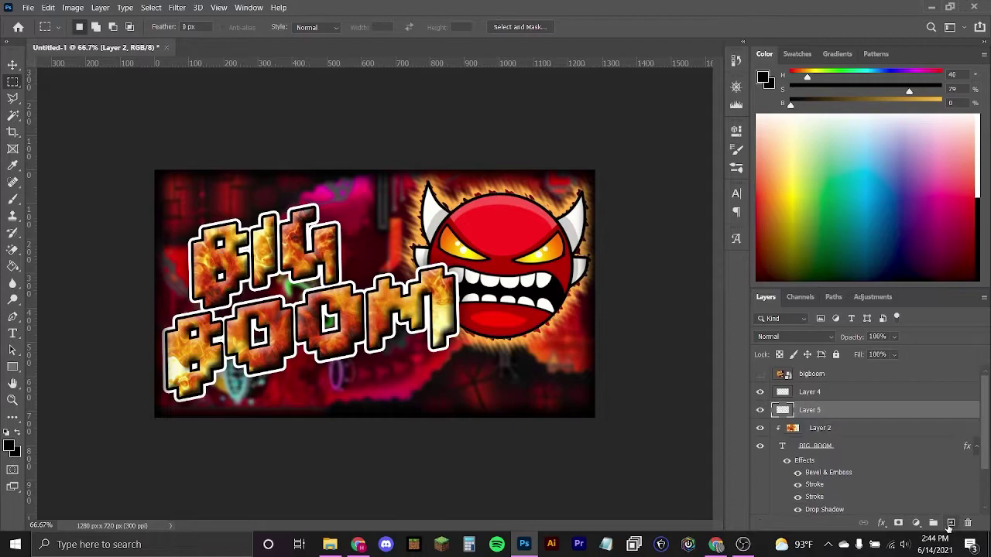
key("ctrl+minus")
key("ctrl+minus")
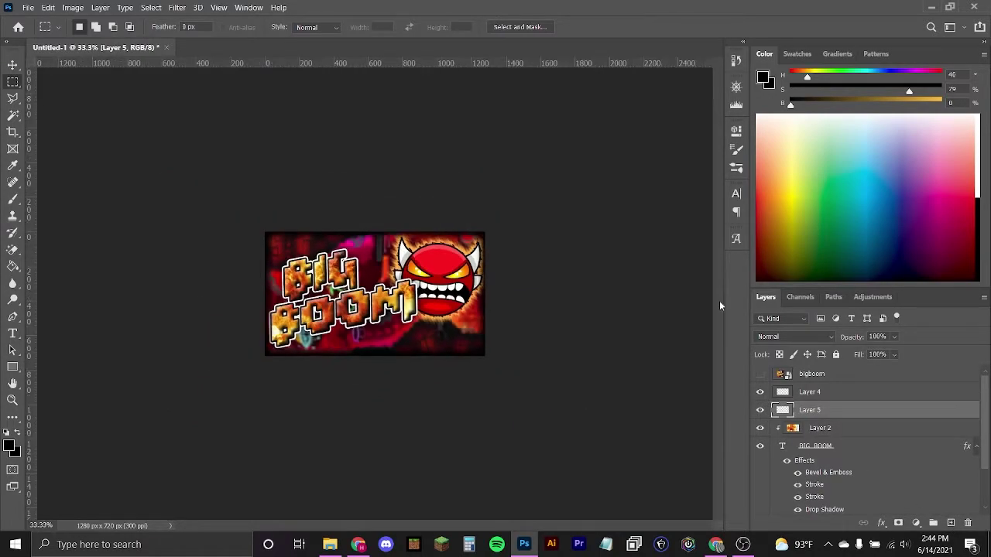
left_click(12, 200)
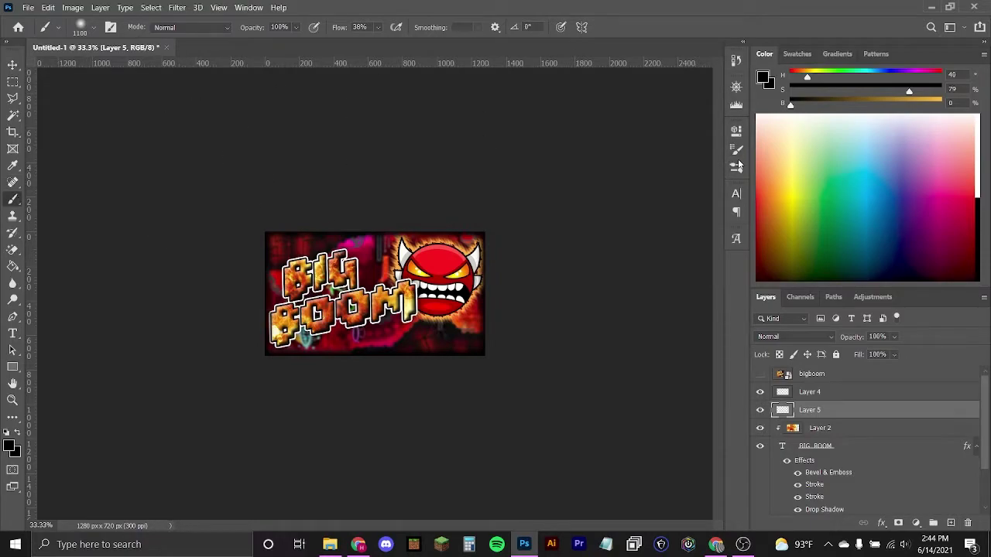
left_click(248, 7)
mouse_move(270, 8)
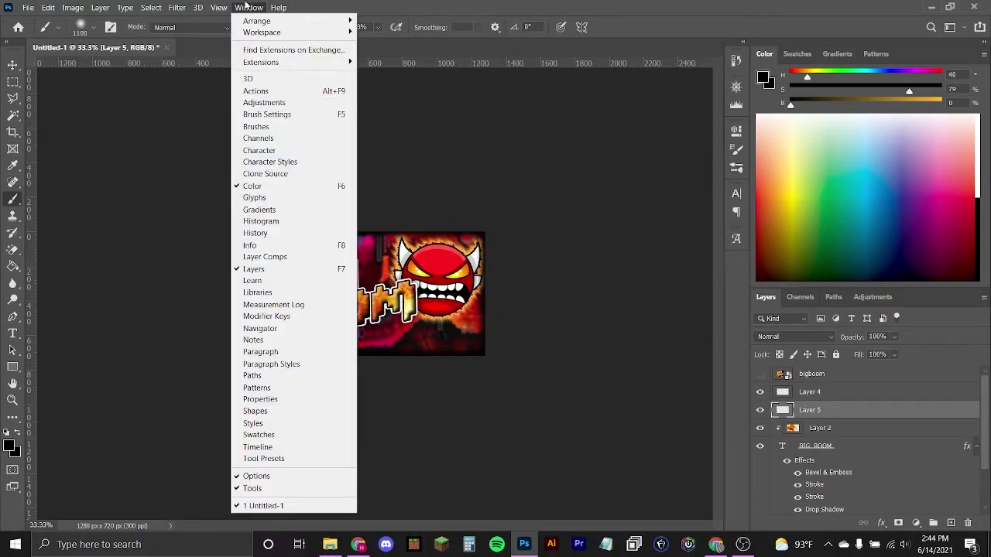
left_click(248, 8)
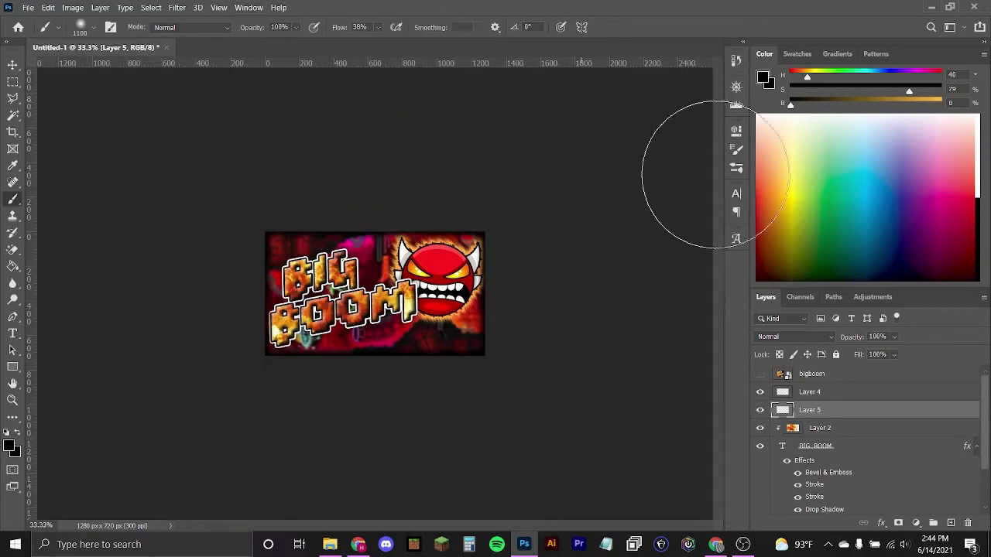
left_click(735, 168)
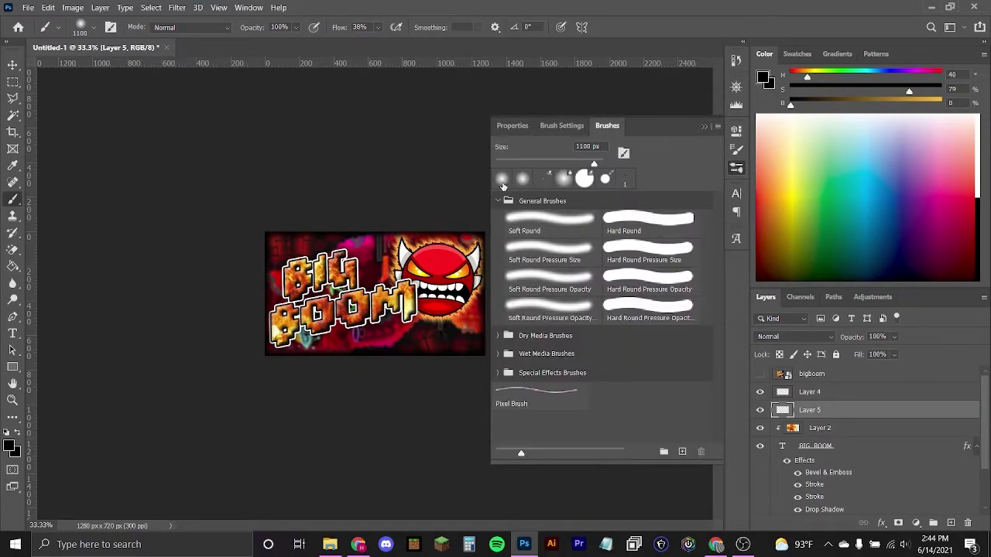
left_click(731, 176)
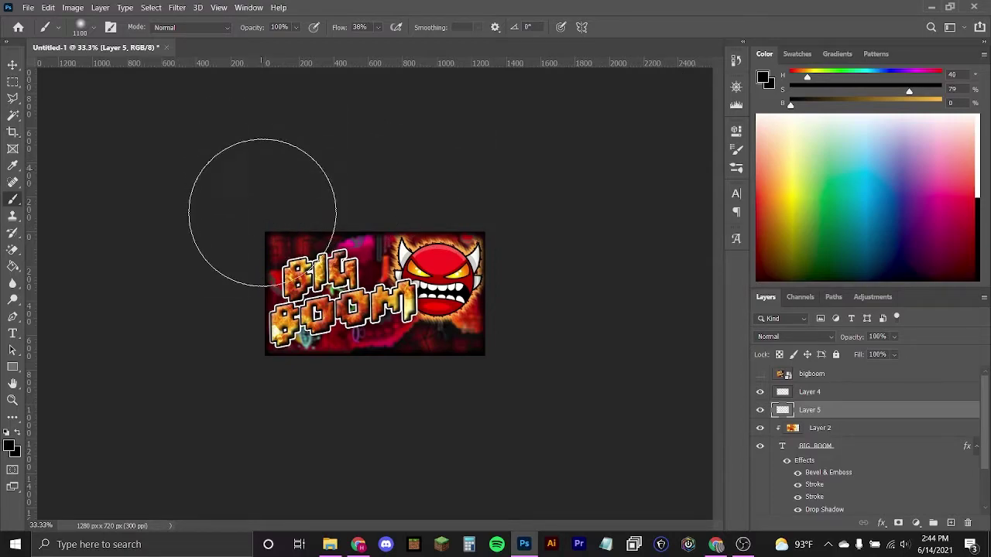
Resize the soft round brush to 900 px and raise the foreground colour's brightness to 100% for a golden yellow
key("bracketleft")
key("bracketleft")
key("bracketleft")
key("bracketleft")
key("bracketleft")
key("bracketright")
key("bracketright")
key("bracketright")
key("bracketright")
key("bracketright")
key("bracketright")
key("bracketright")
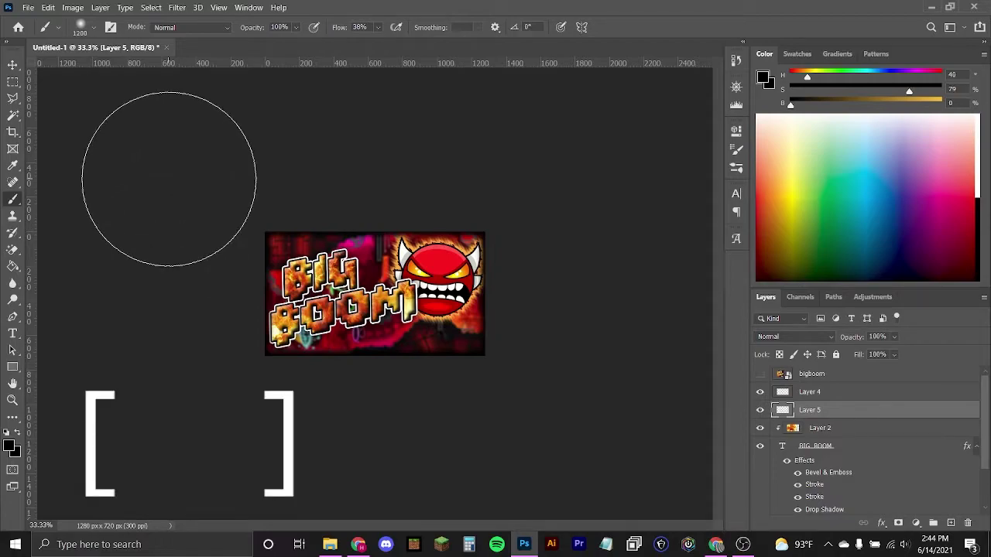
key("bracketleft")
key("bracketleft")
key("bracketleft")
key("bracketleft")
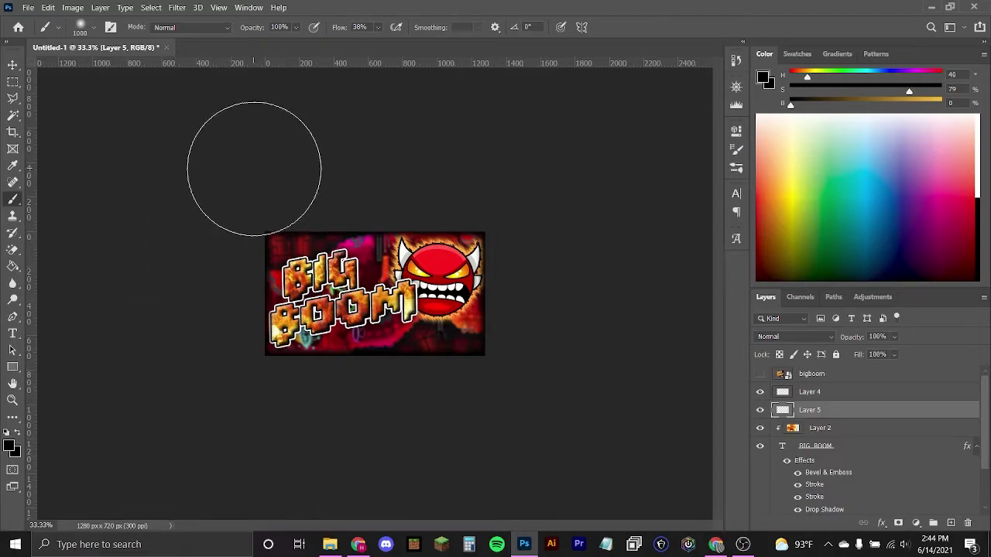
left_click_drag(834, 108, 941, 104)
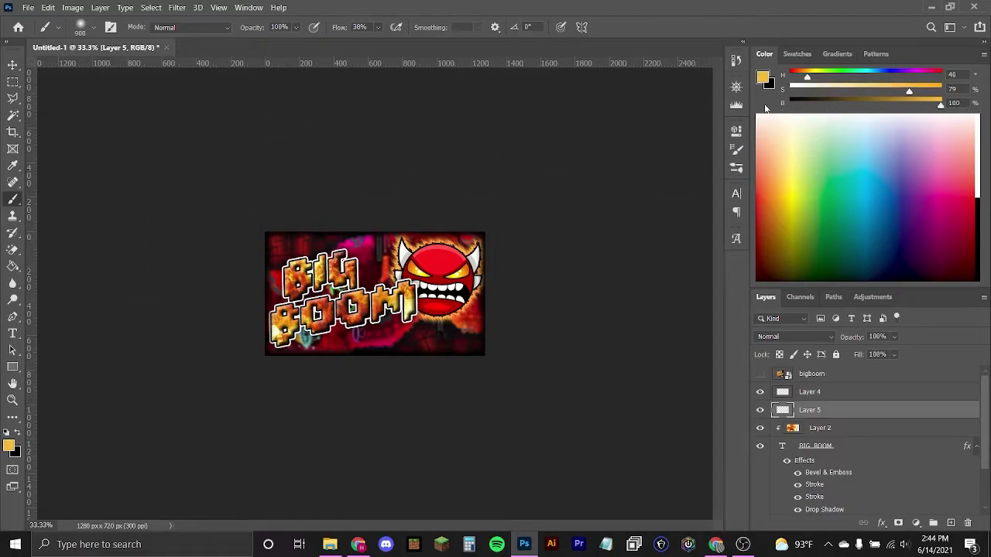
Enlarge the brush to 1100 px and paint a soft golden-yellow glow down the canvas's left side on the new layer
left_click_drag(264, 143, 272, 495)
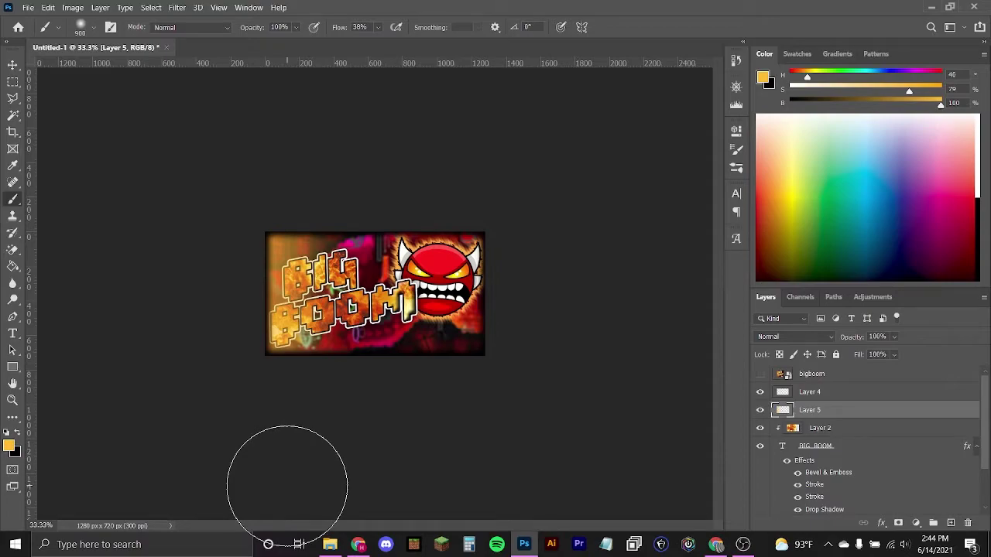
key("ctrl+z")
key("bracketright")
key("bracketright")
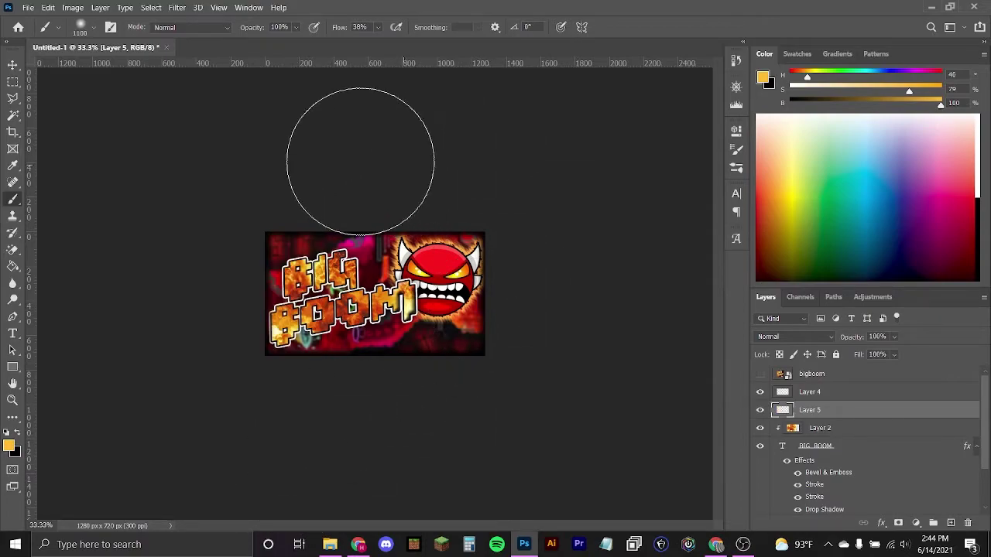
mouse_move(271, 190)
left_mouse_down()
mouse_move(270, 429)
mouse_move(283, 508)
left_mouse_up()
key("ctrl+1")
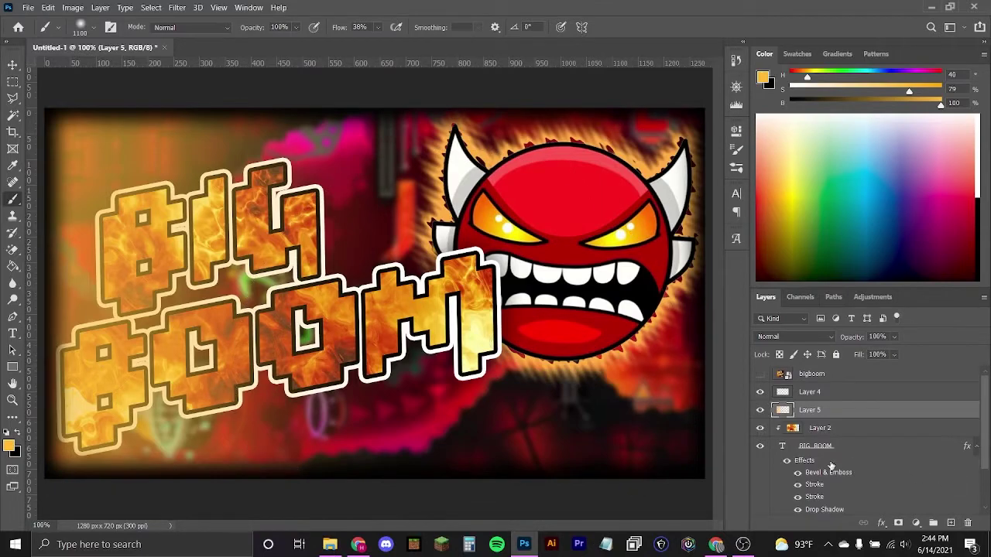
Toggle BIG BOOM's Bevel & Emboss effect off and on, and inspect how the title looks under the yellow glow
scroll(834, 467, "down", 2)
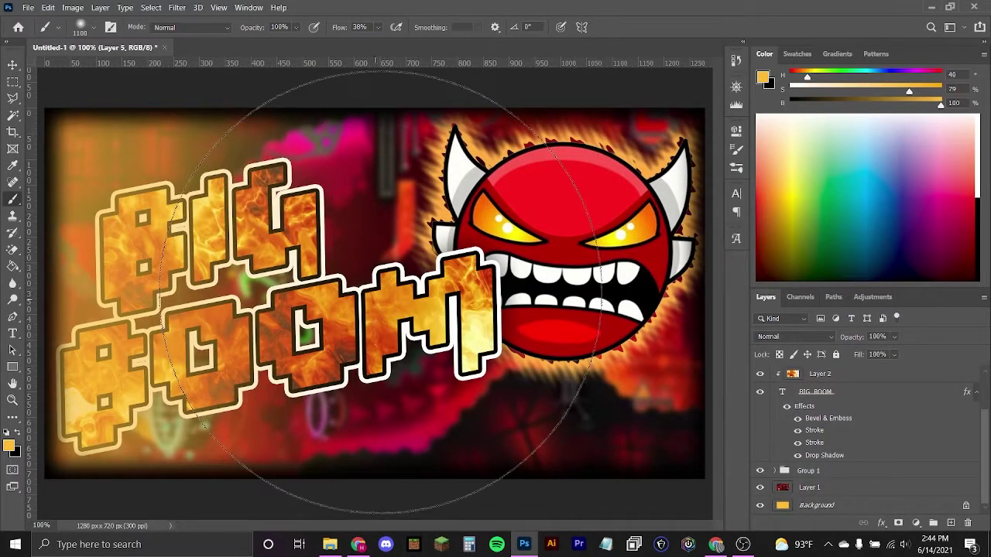
left_click(12, 64)
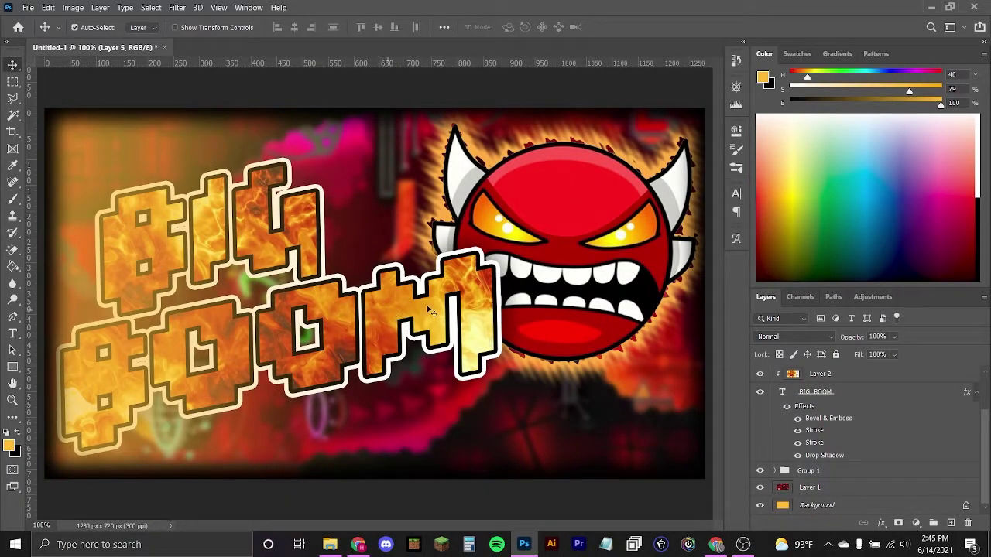
left_click(797, 418)
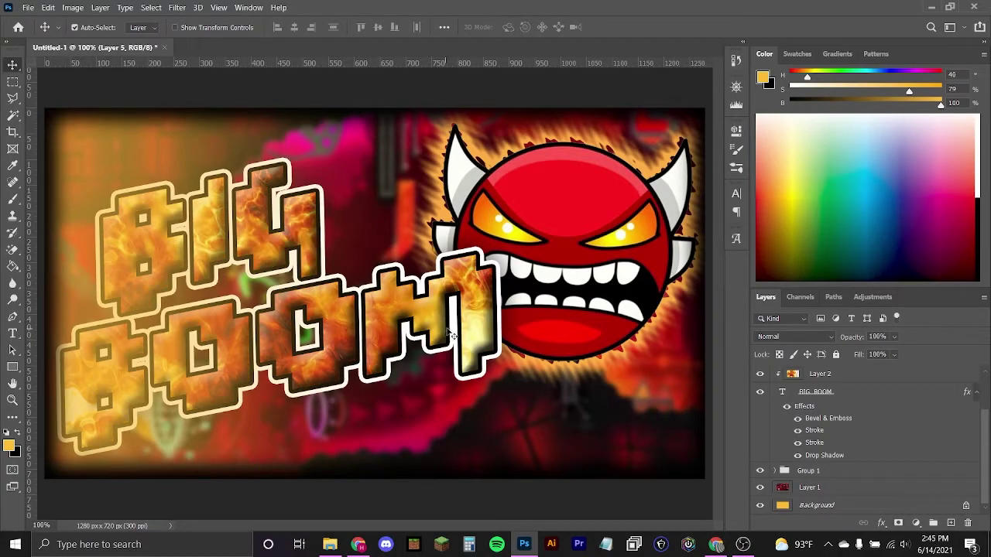
scroll(451, 333, "down", 3)
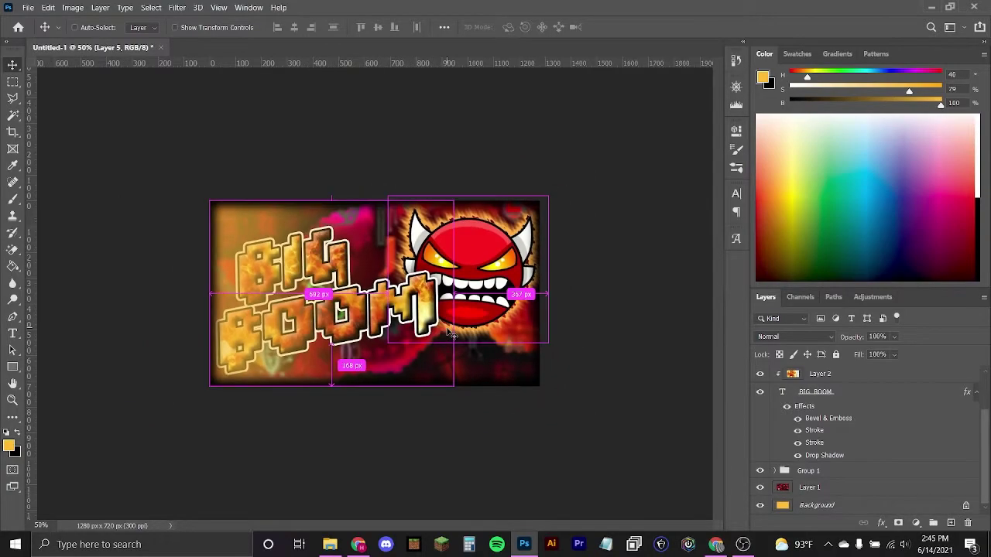
key("ctrl+plus")
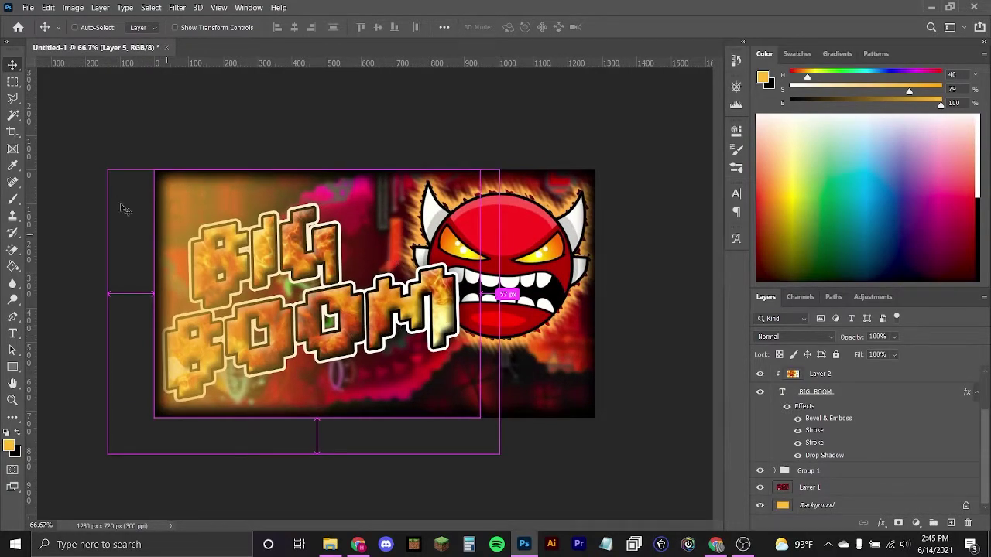
Set the blend mode of the yellow glow layer to Linear Dodge (Add)
left_click(74, 156)
scroll(810, 405, "up", 3)
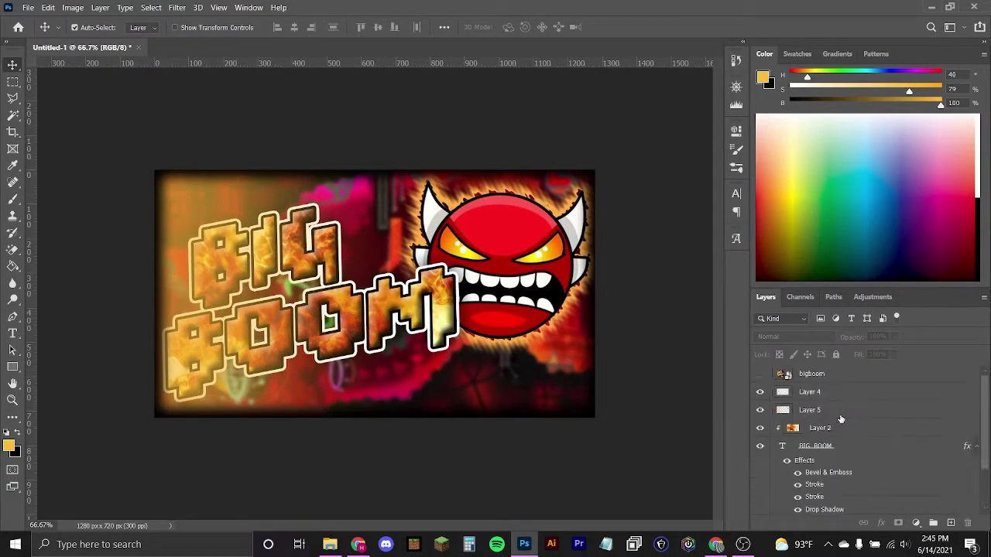
left_click(811, 411)
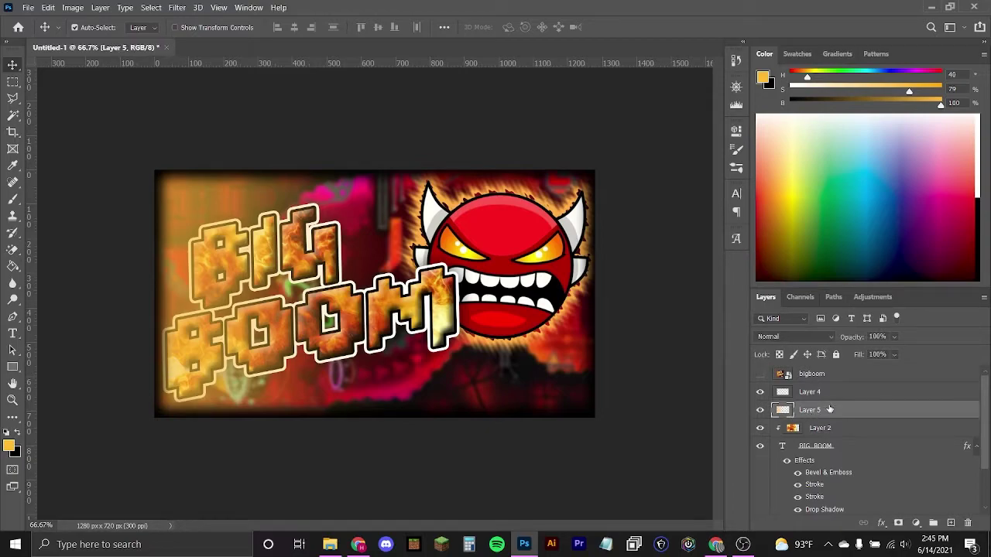
left_click(831, 335)
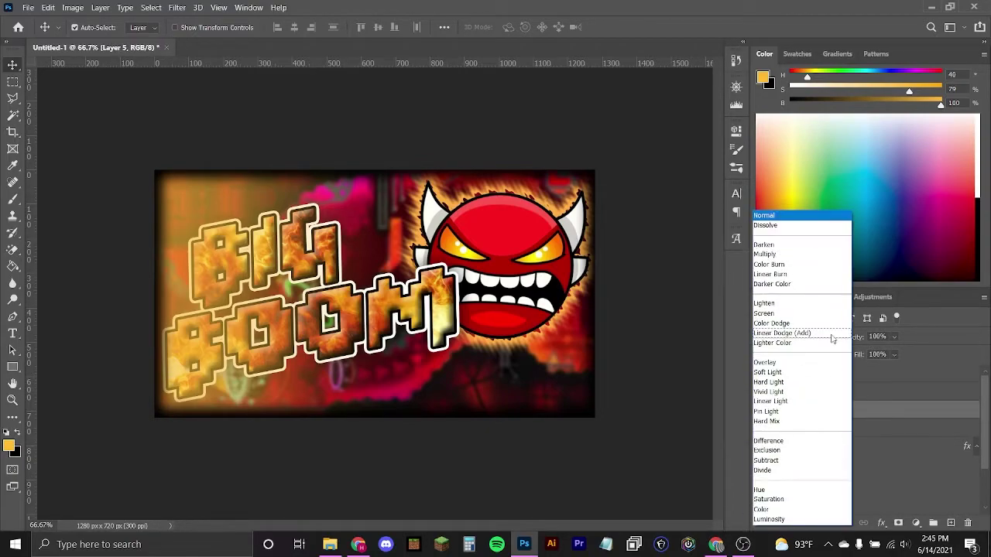
left_click(786, 333)
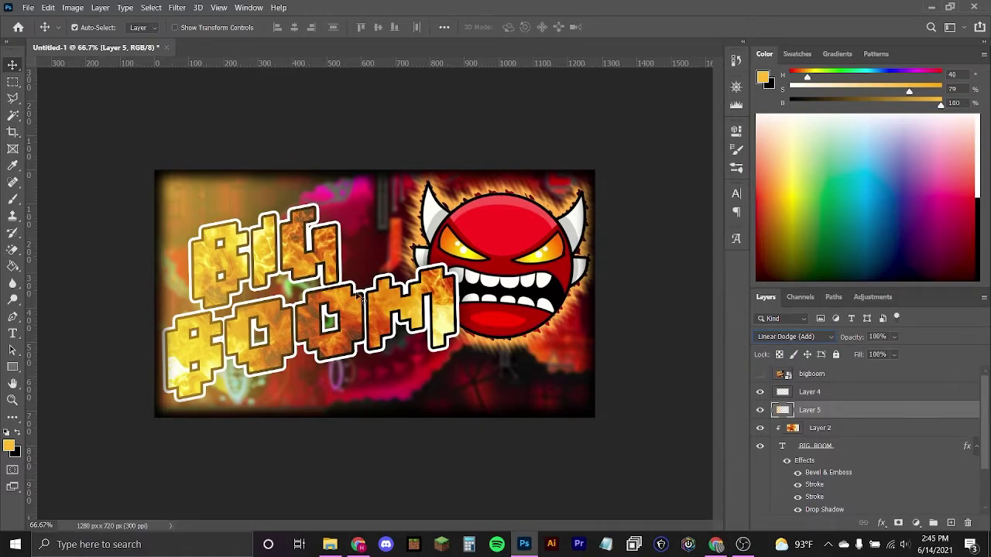
Recheck BIG BOOM's Bevel & Emboss by toggling it, and view the blended glow at different magnifications
key("ctrl+plus")
scroll(818, 460, "down", 1)
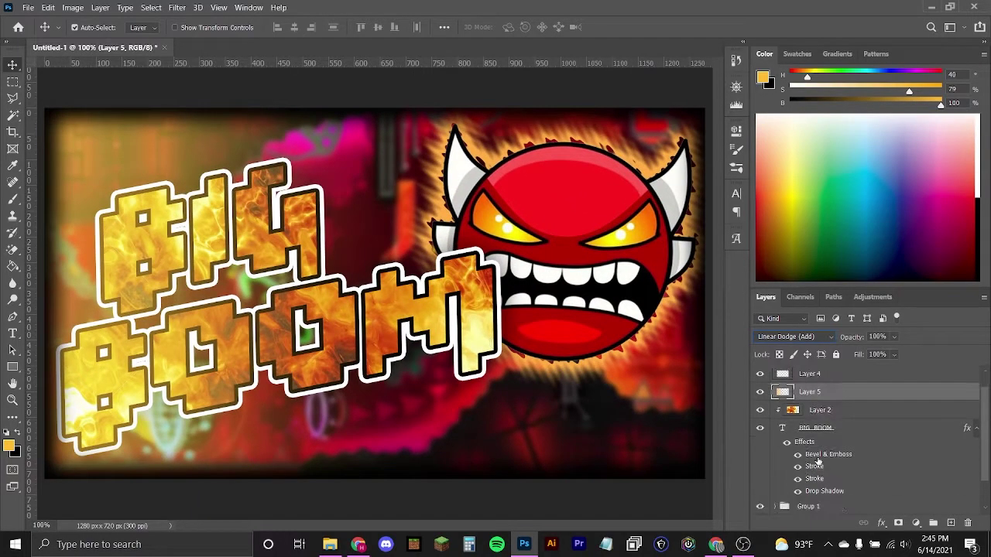
left_click(797, 455)
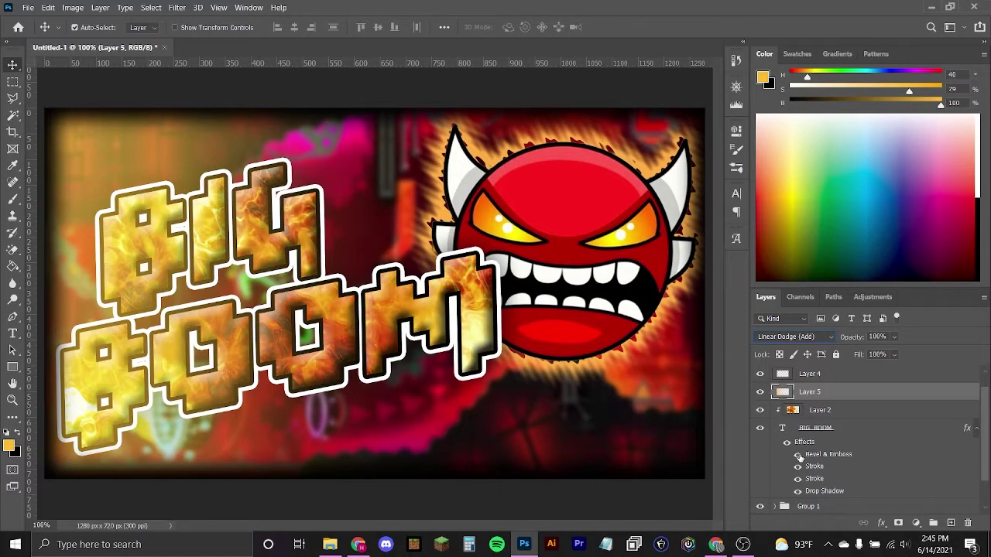
key("ctrl+minus")
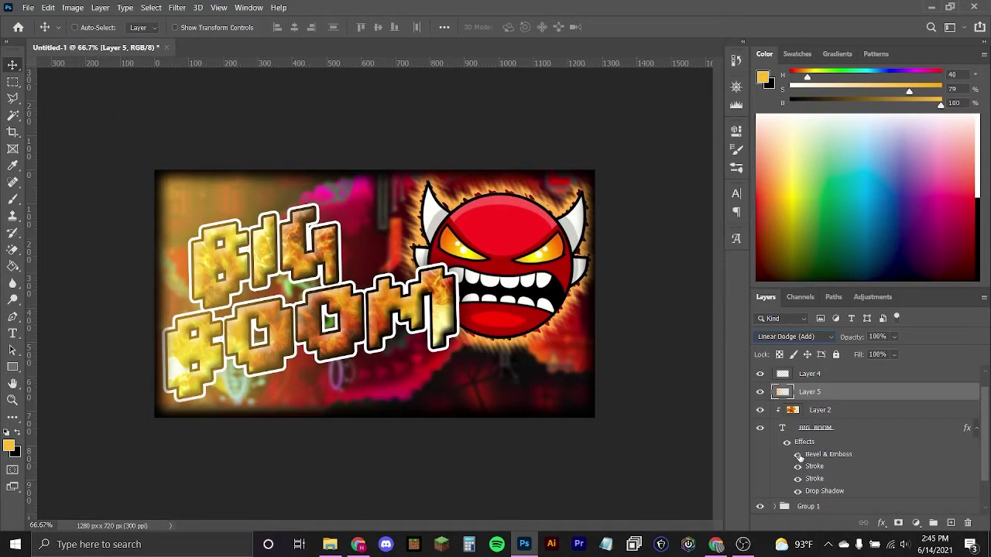
key("ctrl+plus")
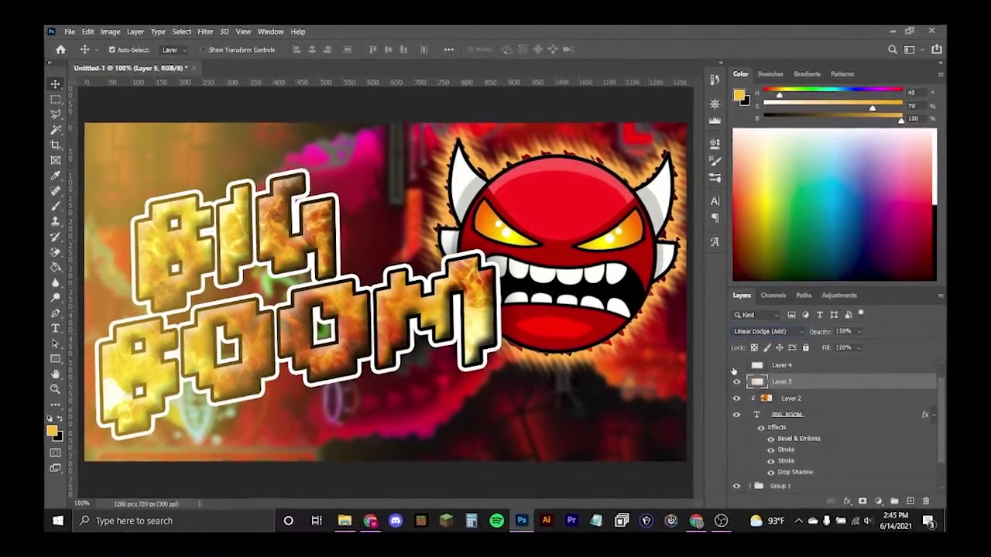
Compare the blended glow with the bigboom reference layer by toggling the reference's visibility, leaving it hidden
scroll(760, 373, "up", 1)
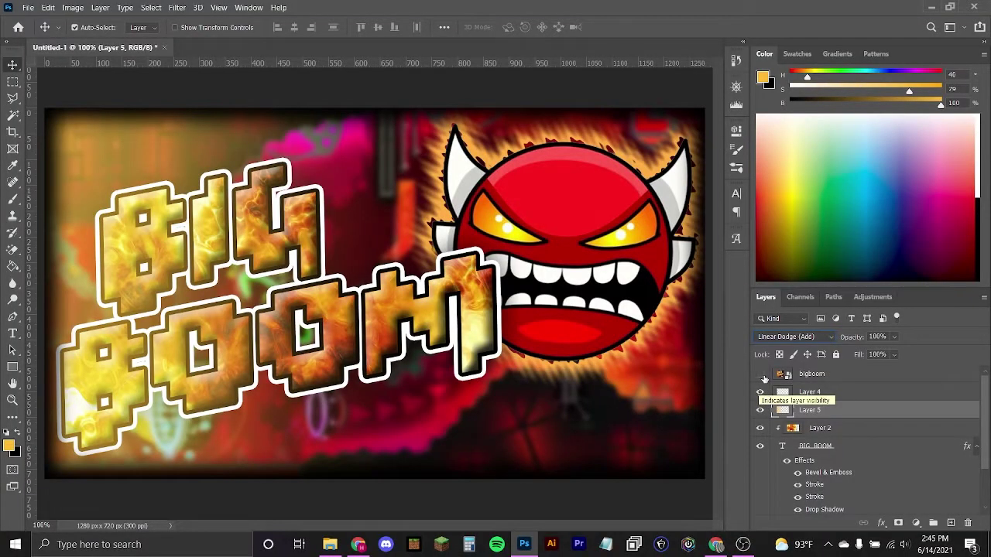
left_click(762, 374)
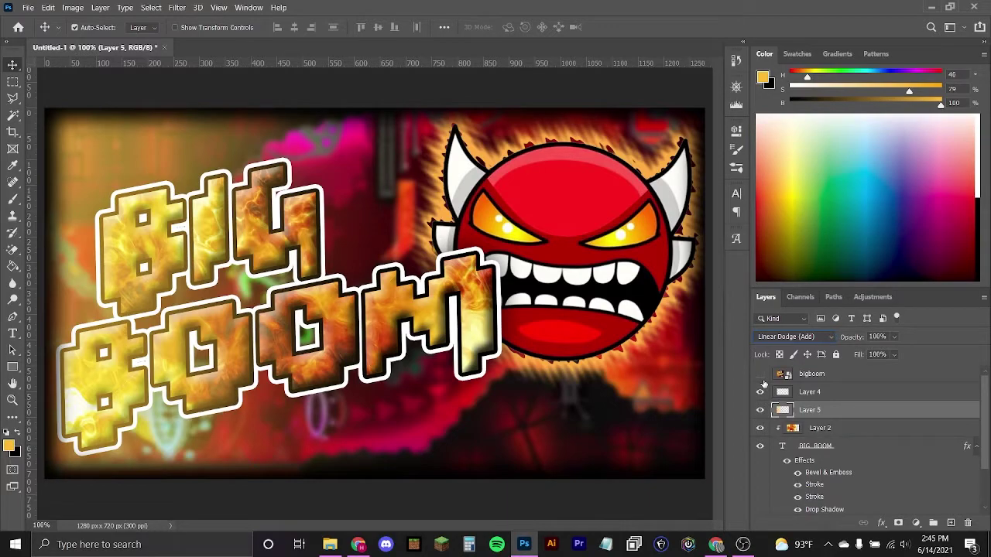
left_click(761, 376)
left_click(760, 376)
left_click(761, 376)
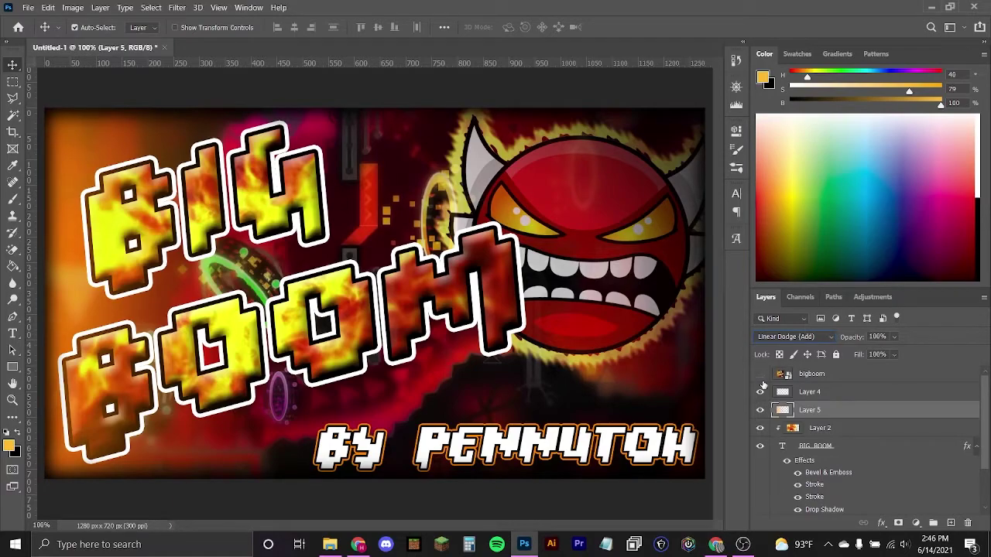
left_click(760, 374)
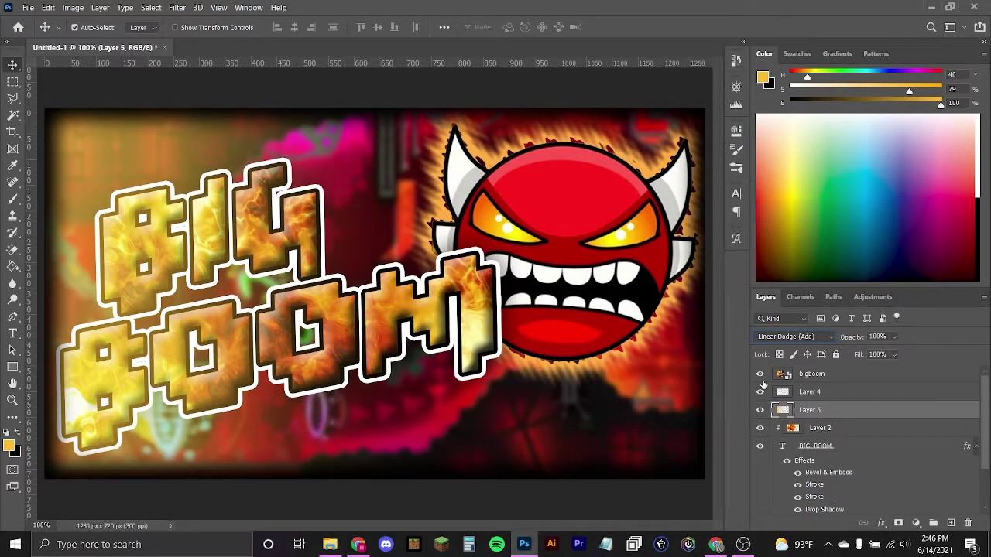
left_click(761, 376)
Lower the yellow glow layer's opacity to 29%, and compare the result with the bigboom reference layer
scroll(822, 411, "down", 2)
scroll(821, 410, "up", 2)
left_click(894, 337)
left_click_drag(912, 354, 868, 350)
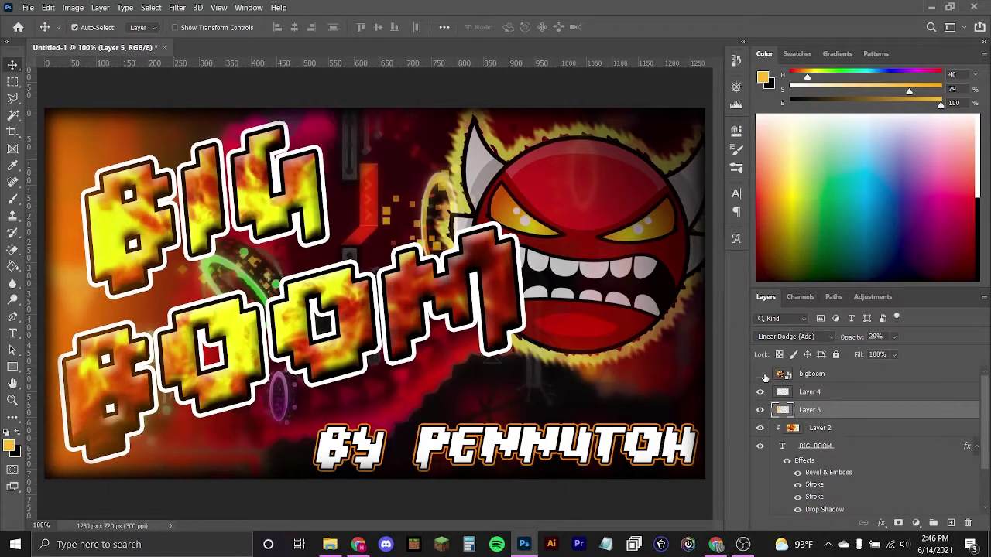
left_click(761, 375)
scroll(790, 456, "down", 1)
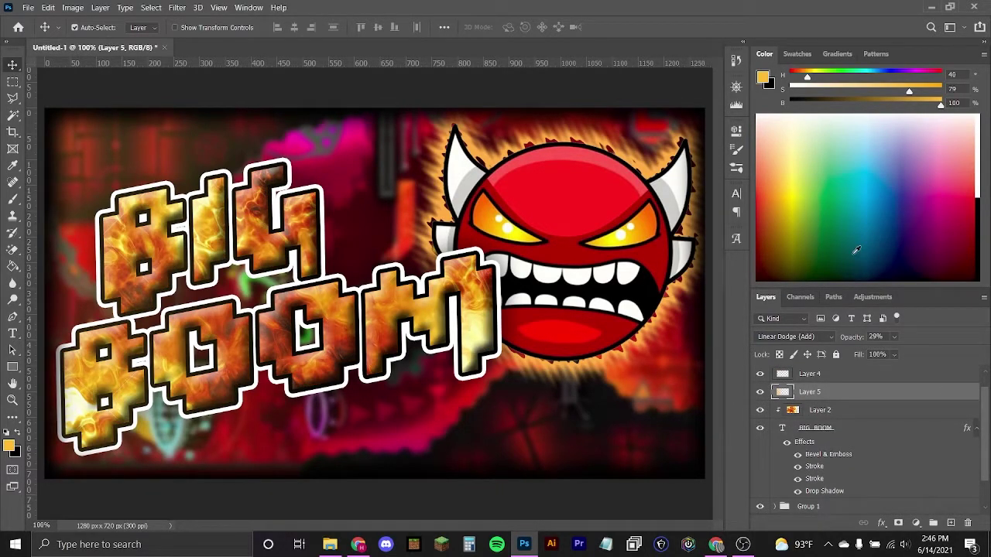
key("ctrl+minus")
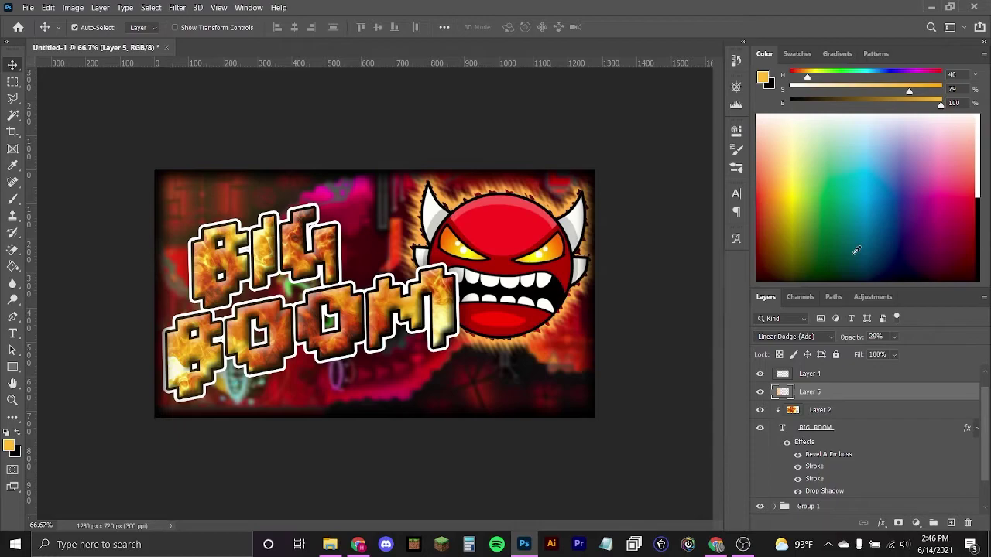
scroll(760, 387, "up", 1)
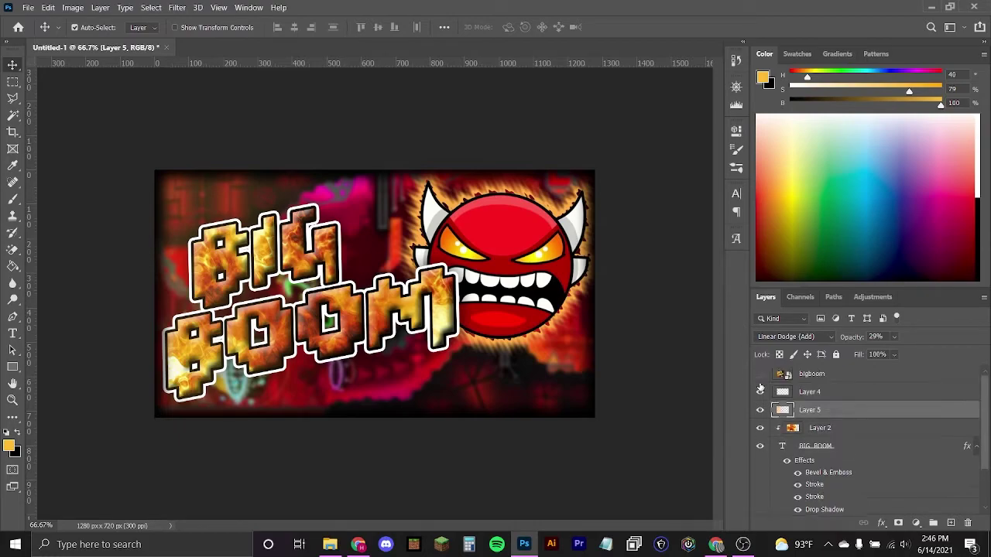